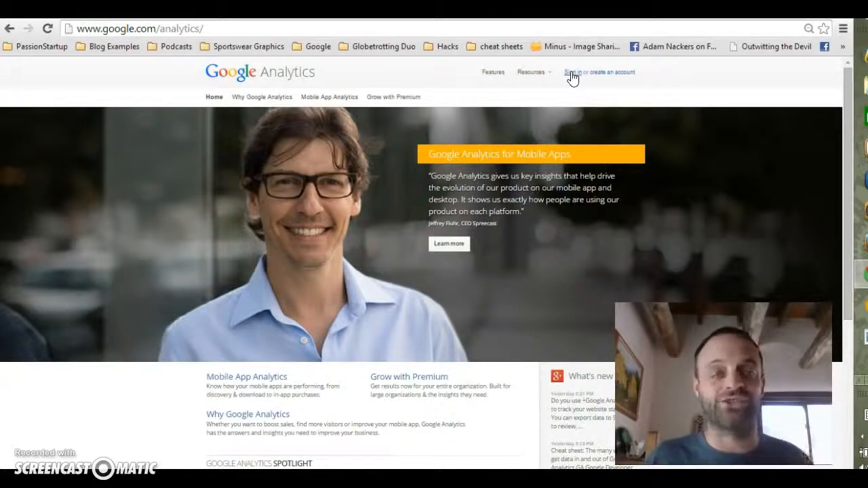
Step: Sign in to Google Analytics with the existing Google account
left_click(580, 79)
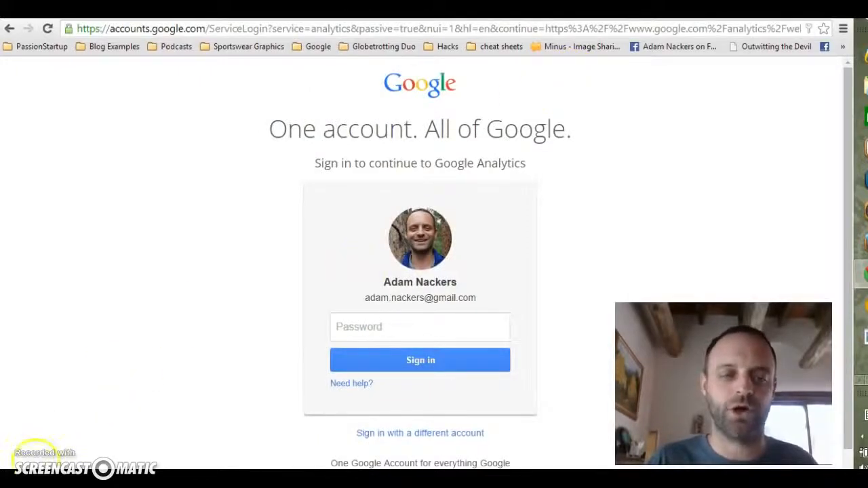
left_click(387, 365)
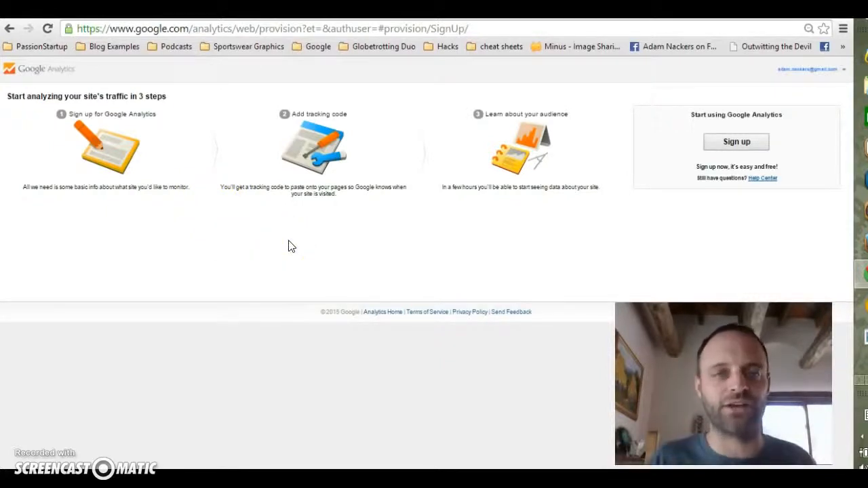
Step: Start the Google Analytics sign-up and enter the owner's full name as the account name
left_click(739, 142)
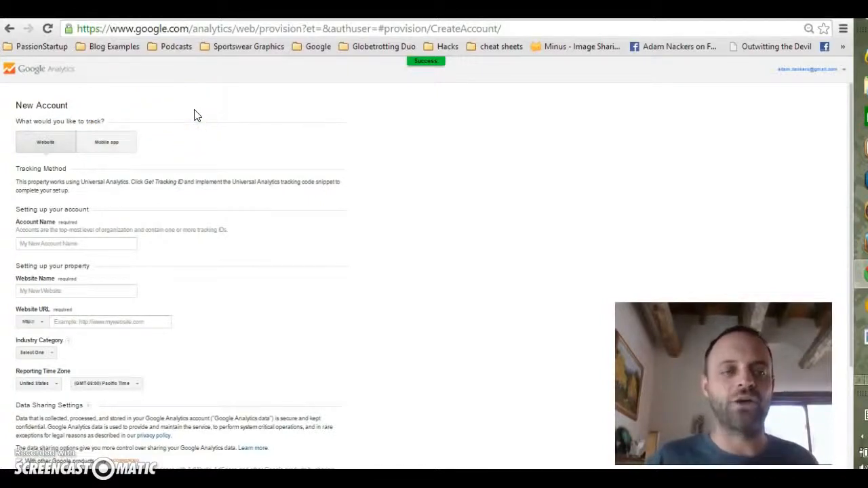
left_click(43, 241)
type("Adam")
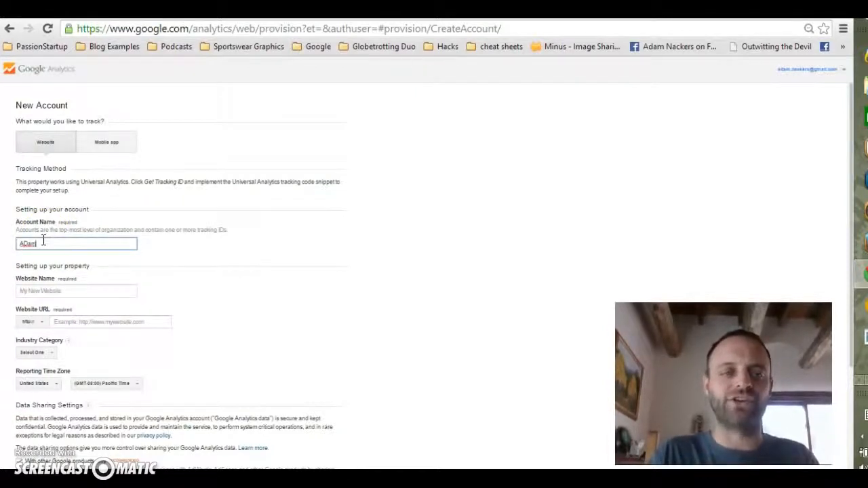
type(" Nackers")
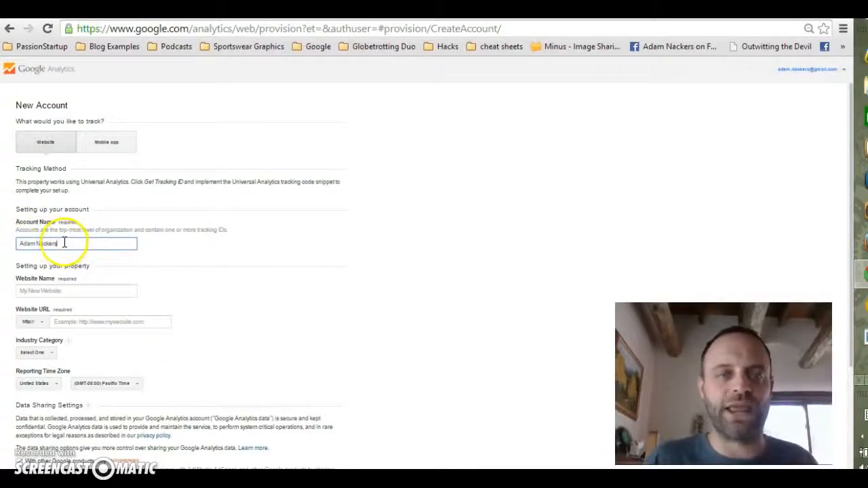
left_click(44, 292)
type("Passion")
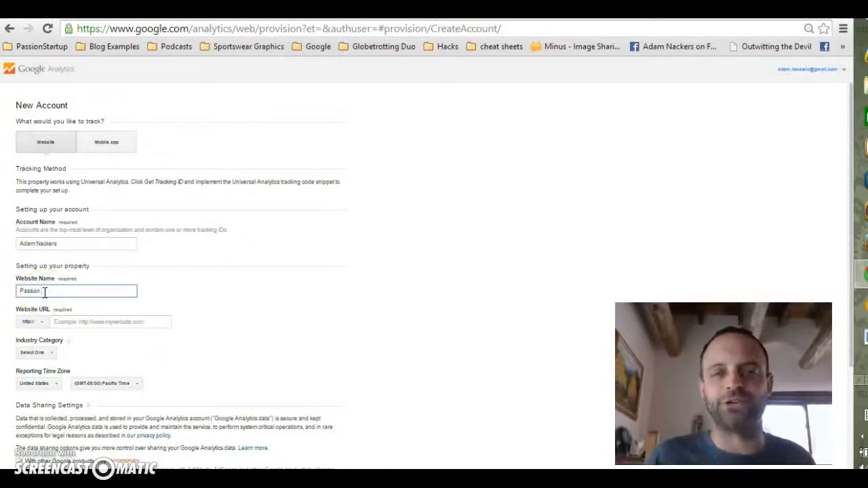
type(" Pa")
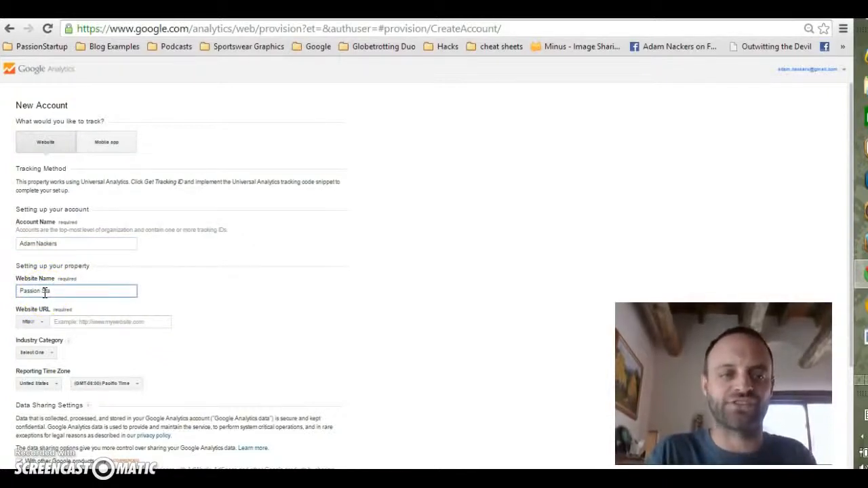
type("artup")
left_click(98, 326)
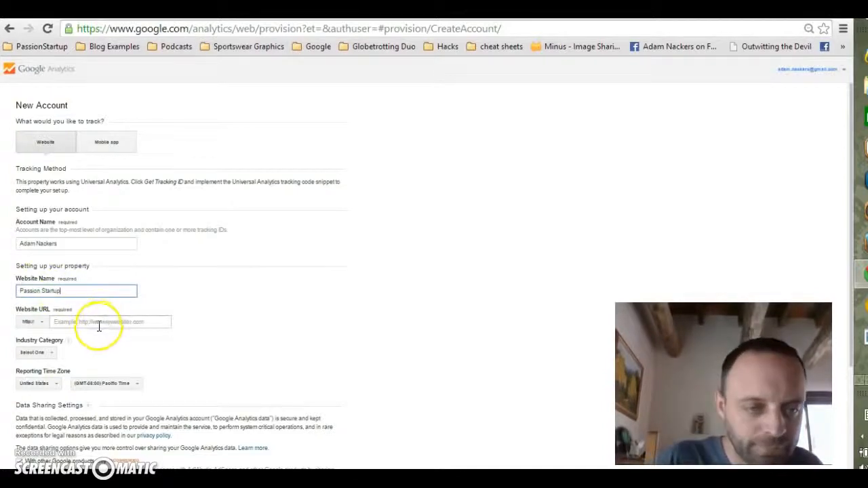
type("www.passionstartup.com")
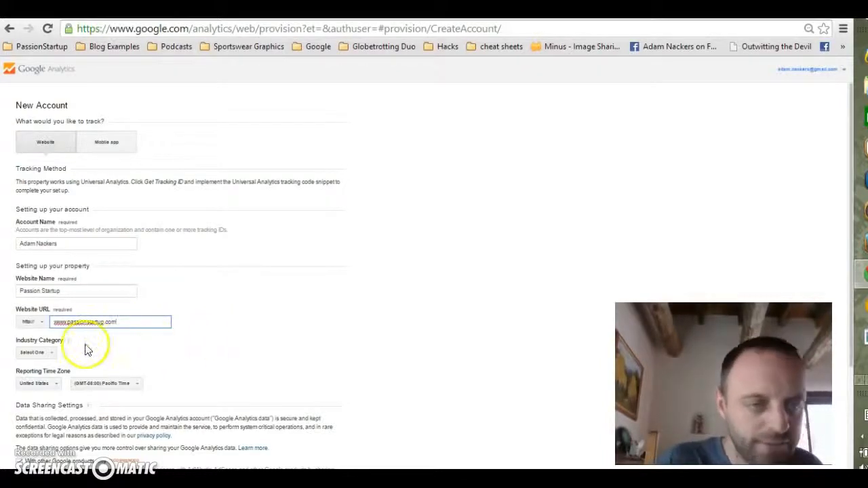
Step: Set the industry category to Business and Industrial Markets and the reporting time zone to (GMT-06:00) Central Time
left_click(53, 358)
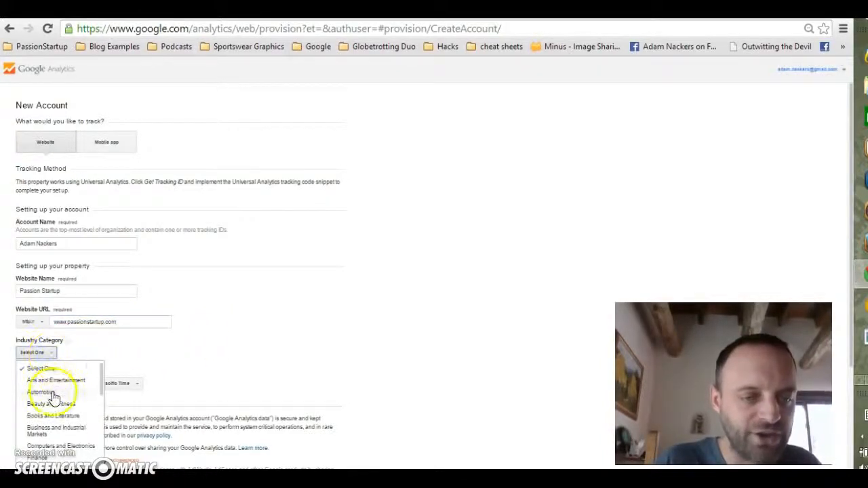
left_click(57, 429)
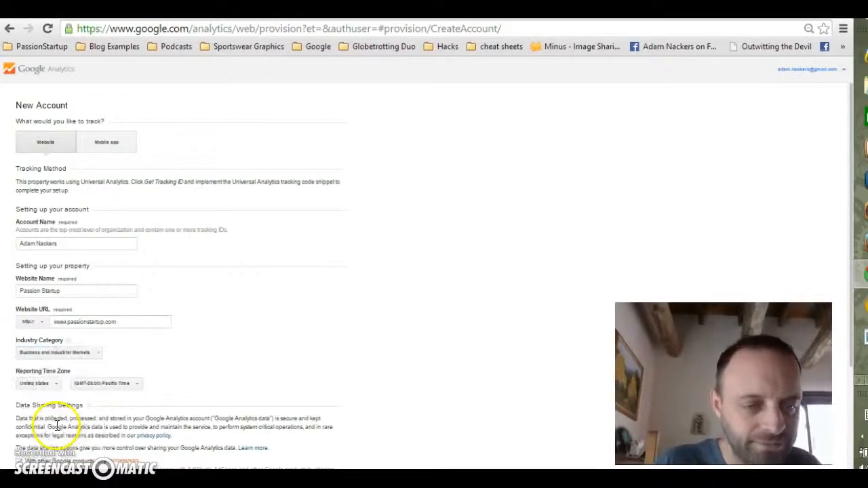
left_click(135, 384)
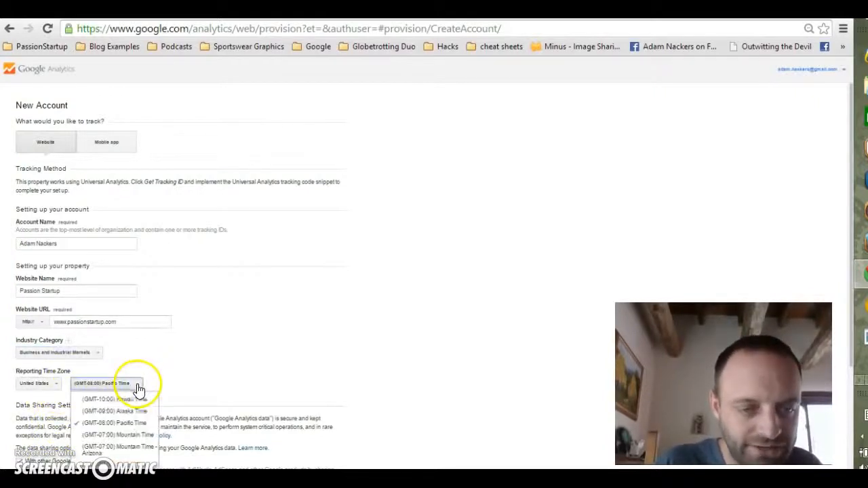
left_click(129, 461)
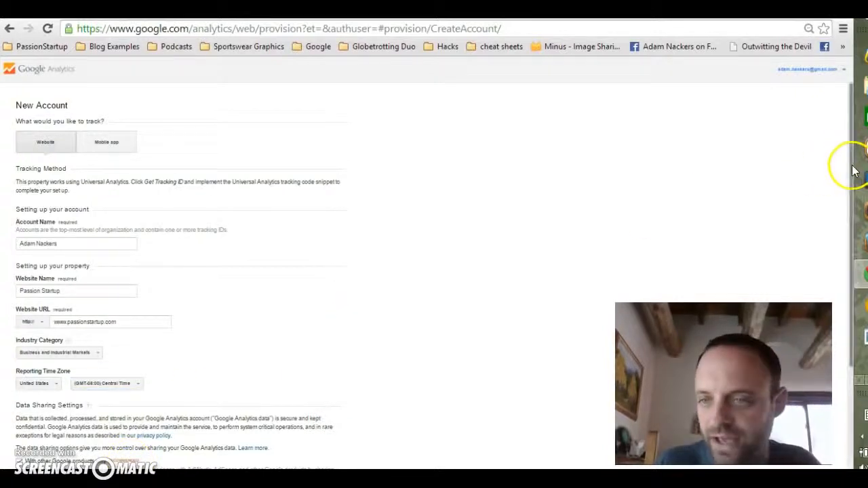
Step: Request the tracking ID for the new account and accept the Google Analytics terms of service
scroll(846, 257, "down", 1)
scroll(846, 256, "down", 3)
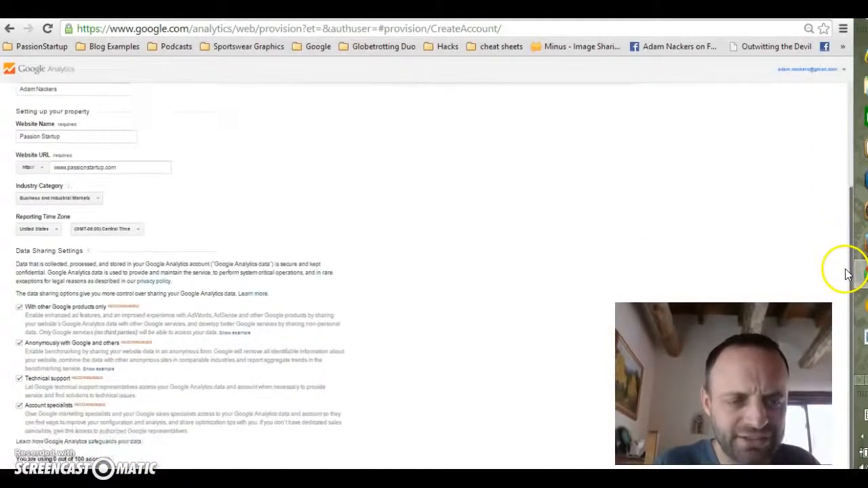
scroll(846, 286, "down", 1)
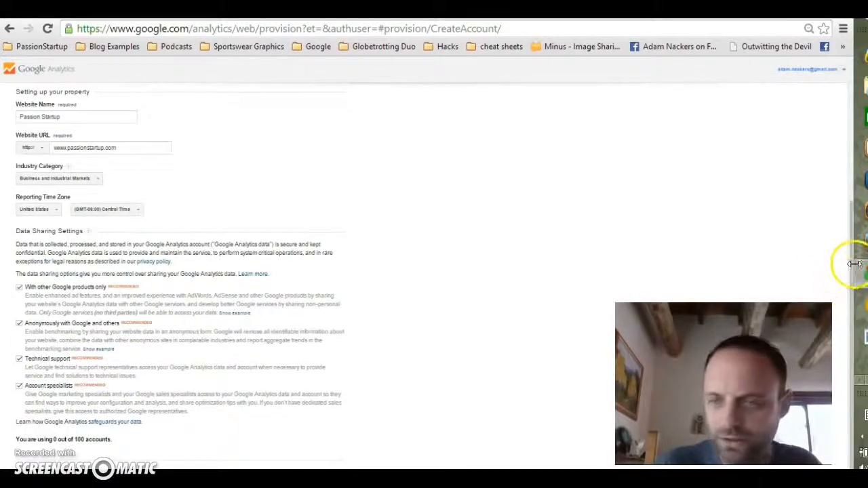
scroll(852, 298, "down", 1)
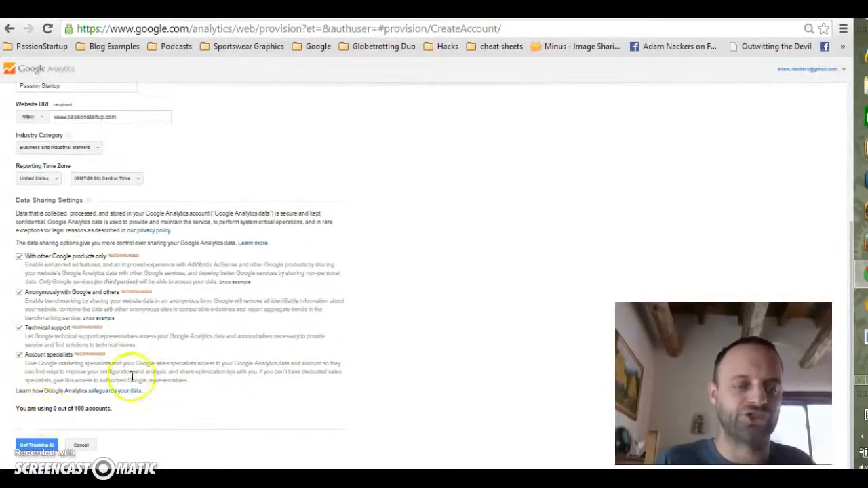
key("ctrl+plus")
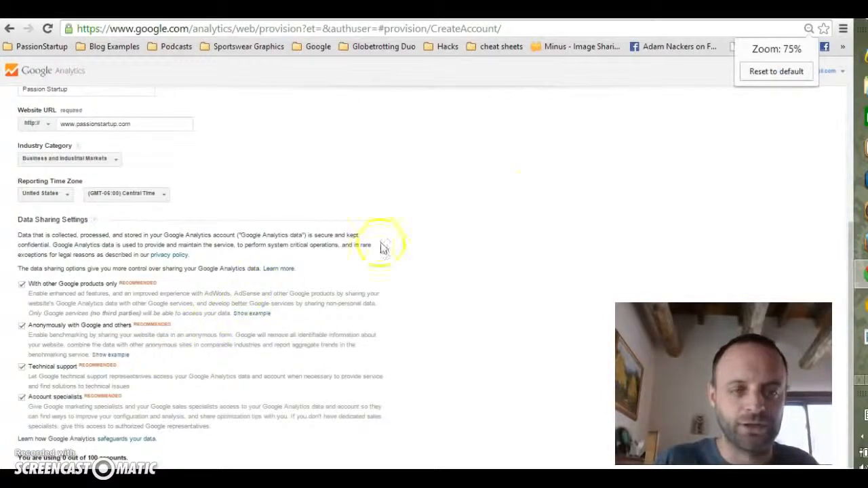
left_click_drag(847, 231, 840, 179)
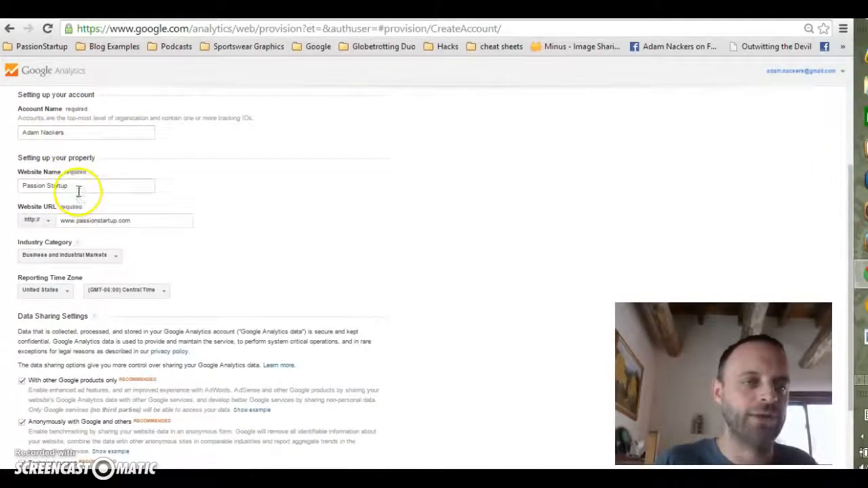
left_click(110, 220)
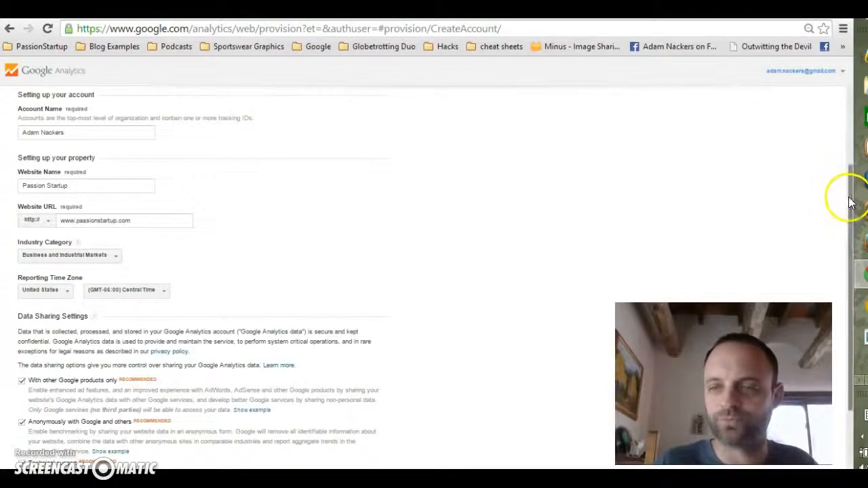
left_click_drag(847, 197, 850, 322)
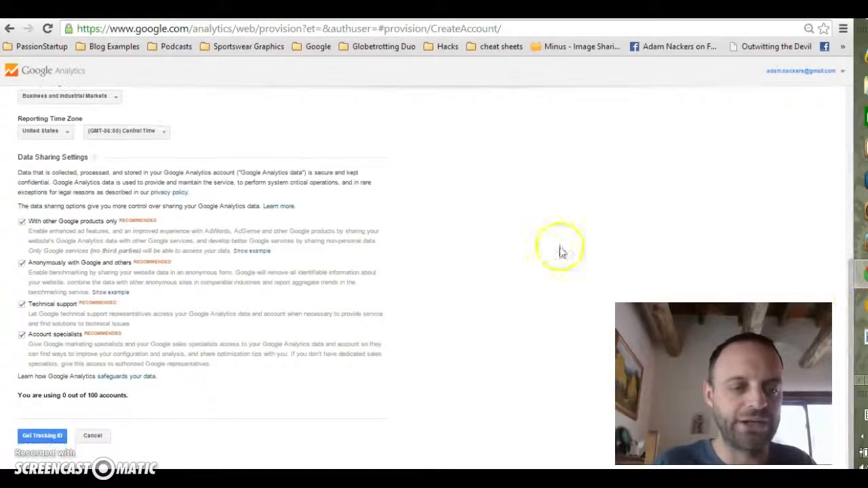
left_click(42, 435)
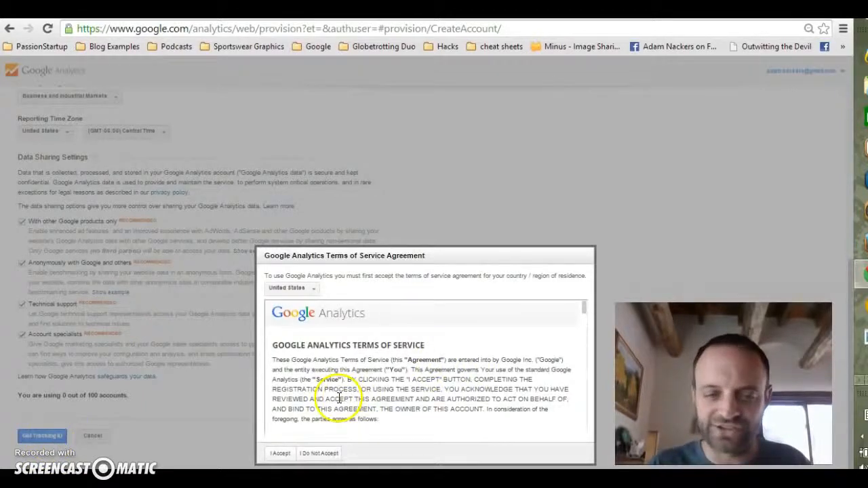
left_click(279, 453)
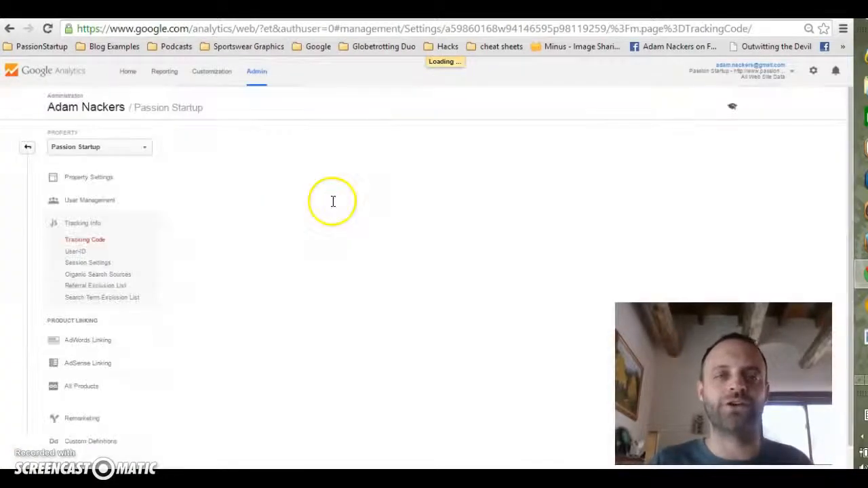
Step: Copy the new property's tracking ID and switch to the Empower Network tab
left_click_drag(258, 159, 172, 155)
left_click(228, 147)
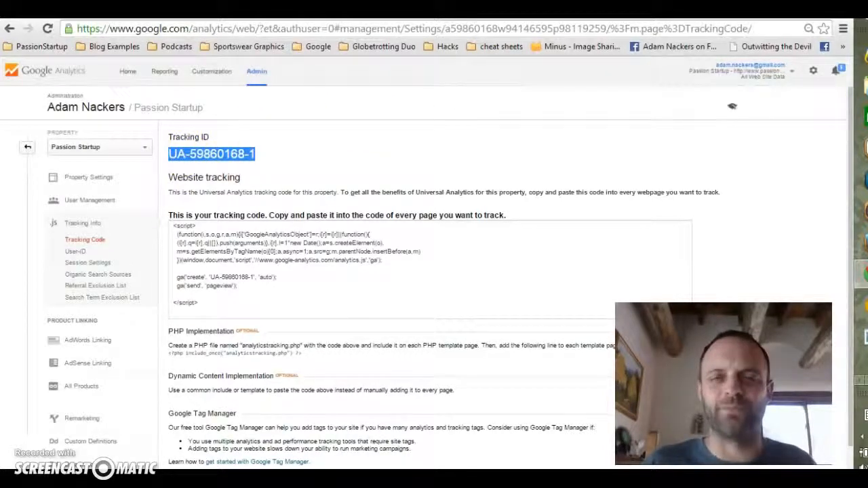
left_click(473, 10)
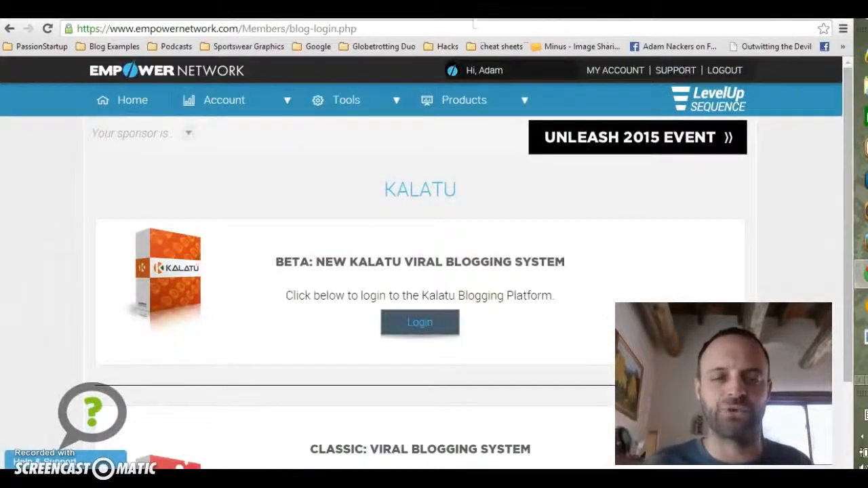
Step: Log in to the Kalatu blogging platform and open its Google Analytics settings
mouse_move(228, 101)
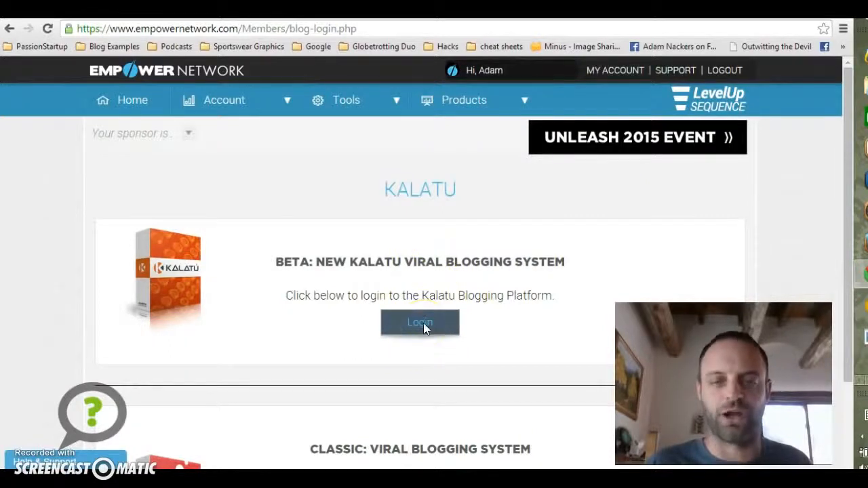
left_click(423, 325)
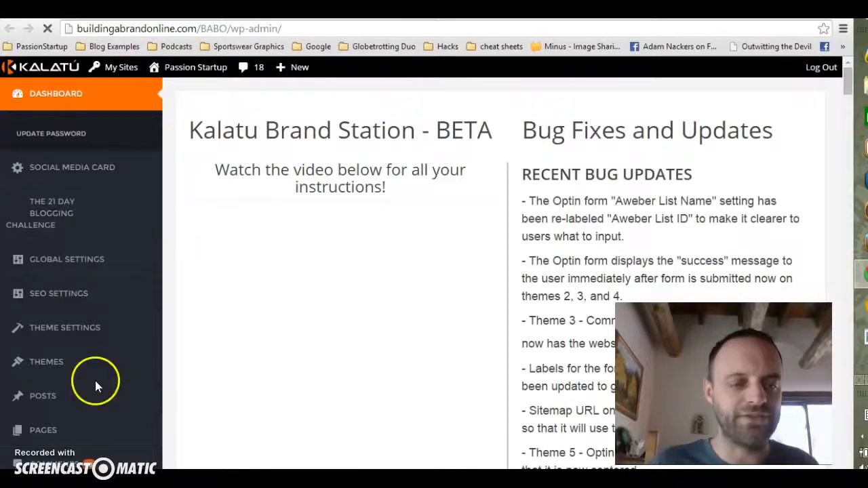
left_click_drag(852, 81, 852, 98)
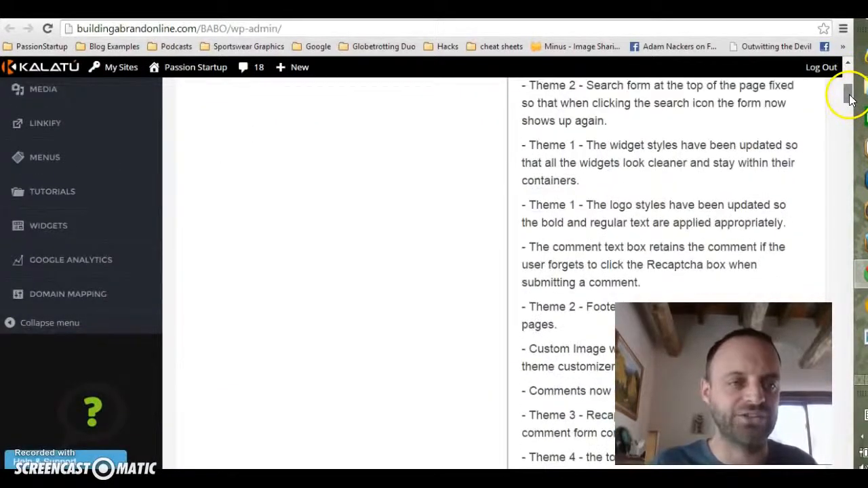
left_click(98, 271)
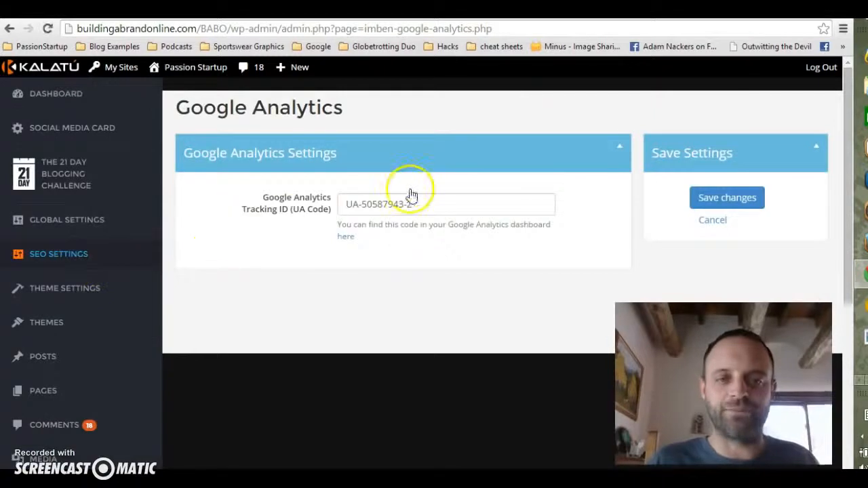
Step: Replace the existing tracking ID with the copied one and save the changes
left_click_drag(419, 203, 319, 207)
key("BackSpace")
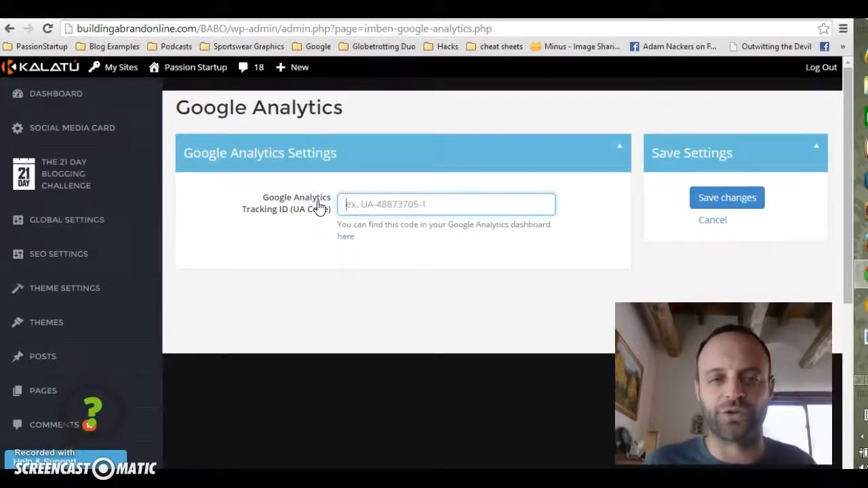
left_click(366, 202)
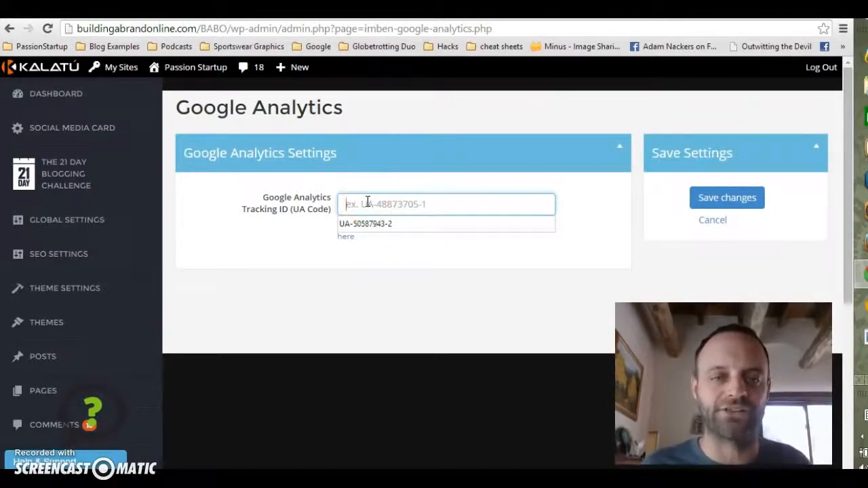
type("UA-59860168-1")
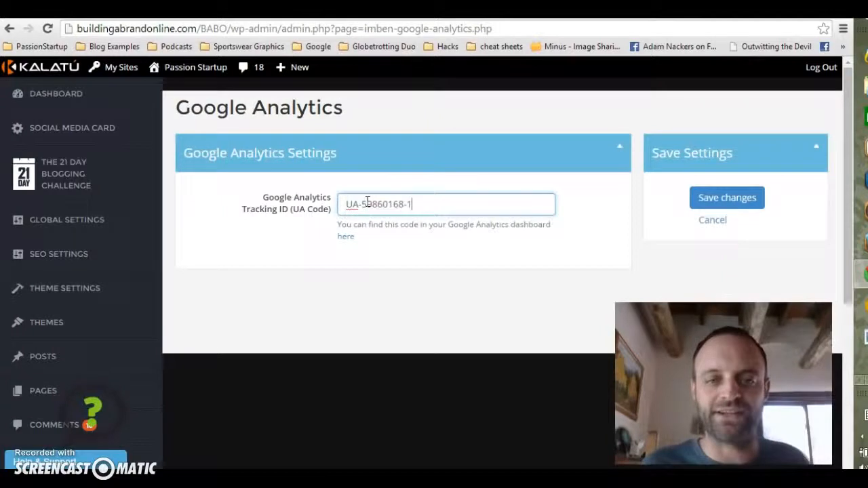
left_click(707, 203)
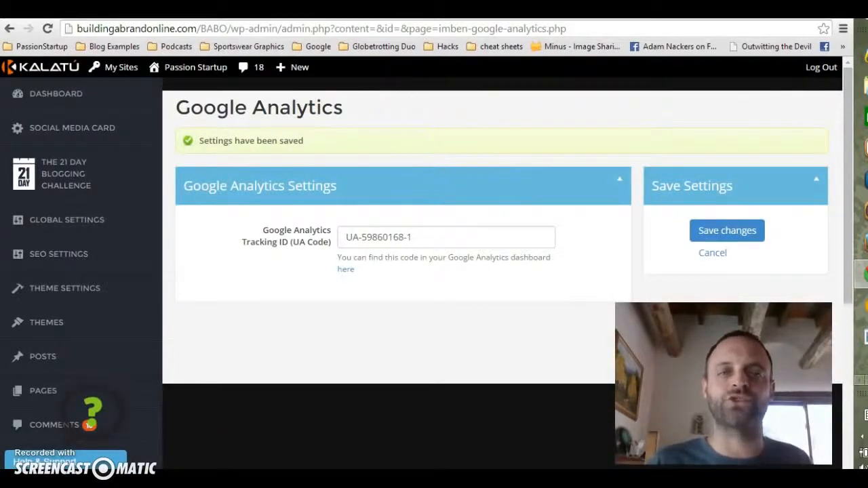
Step: Return to Google Analytics Home and expand the account to show the Passion Startup property
left_click(380, 11)
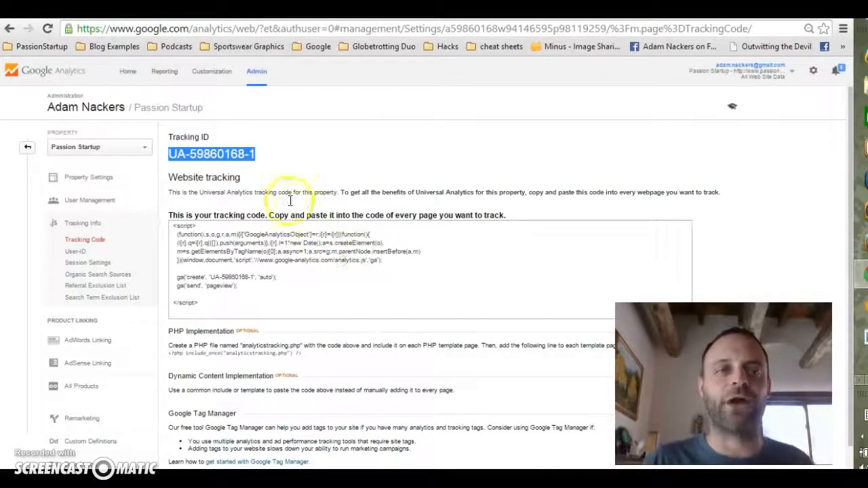
left_click(128, 74)
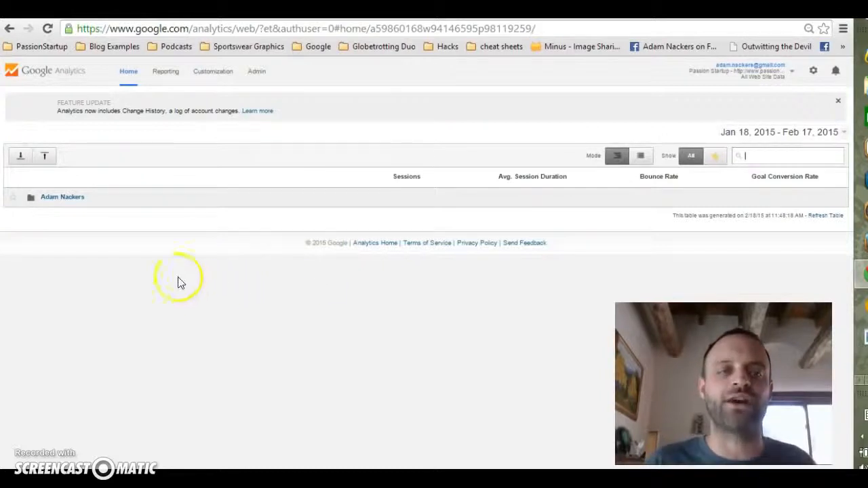
left_click(63, 198)
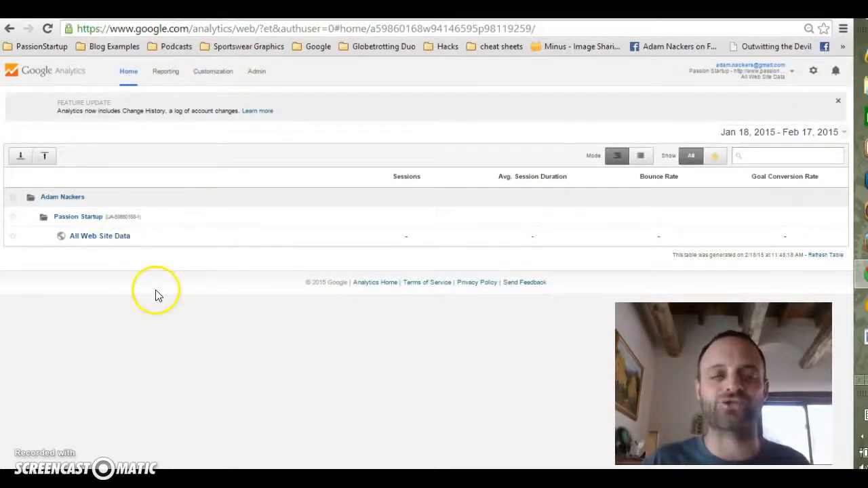
Step: Open the All Web Site Data view of Passion Startup and browse its Audience Overview report
left_click(101, 239)
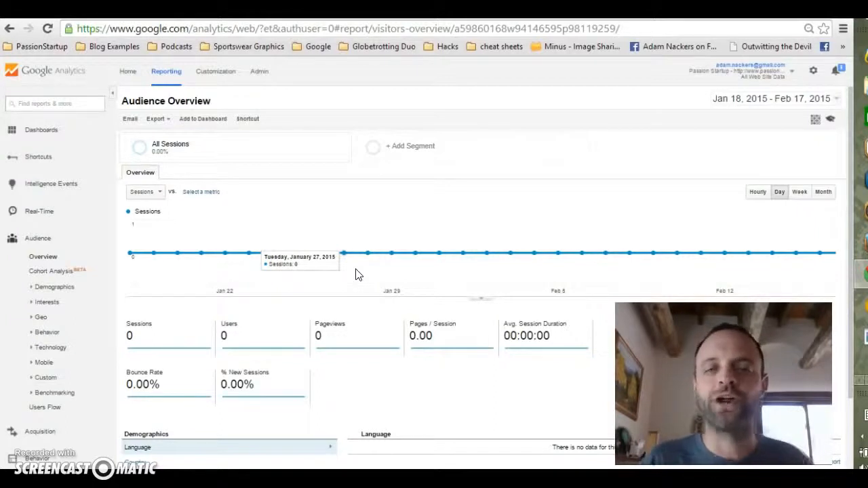
left_click(422, 271)
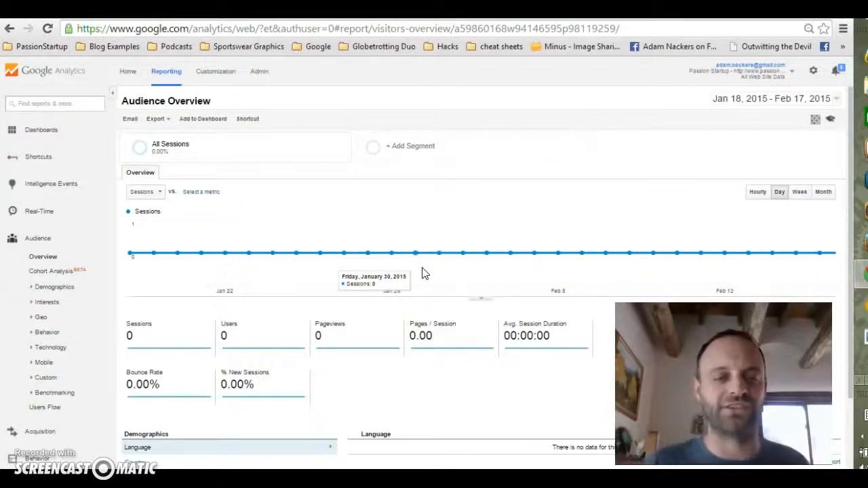
left_click_drag(852, 134, 848, 190)
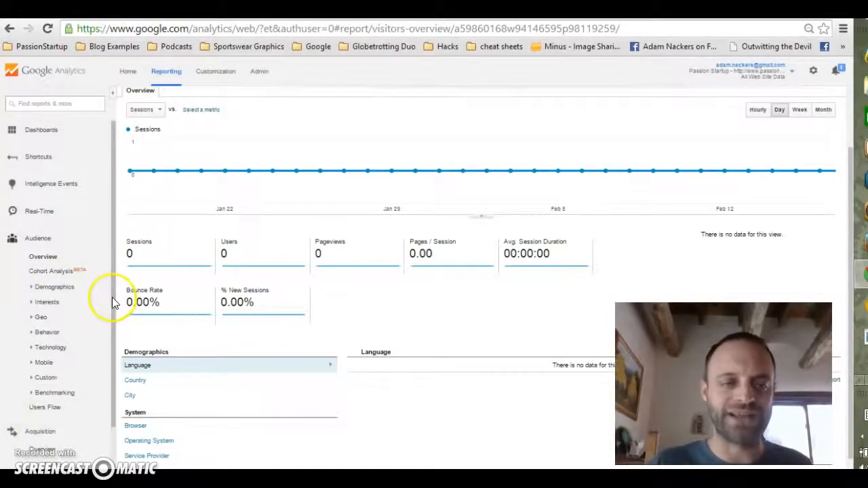
scroll(114, 373, "down", 3)
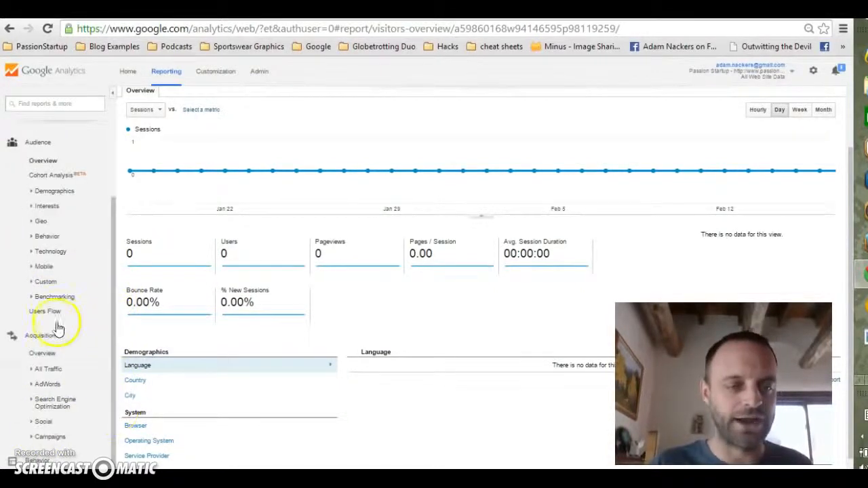
Step: Browse the Acquisition All Traffic reports for Channels, Source/Medium and Referrals
left_click(49, 373)
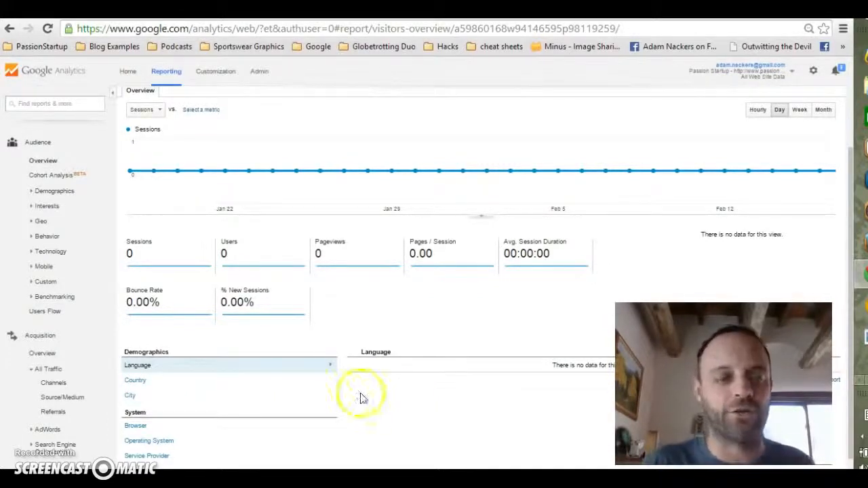
left_click(57, 383)
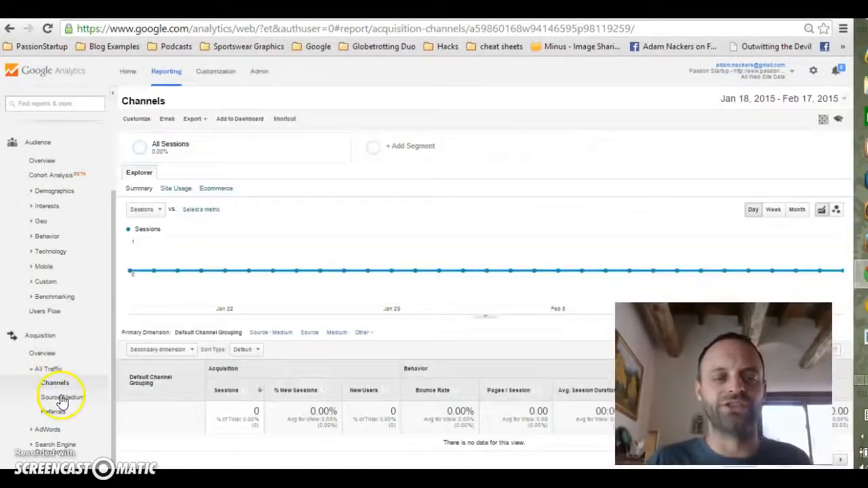
left_click(61, 399)
left_click(56, 413)
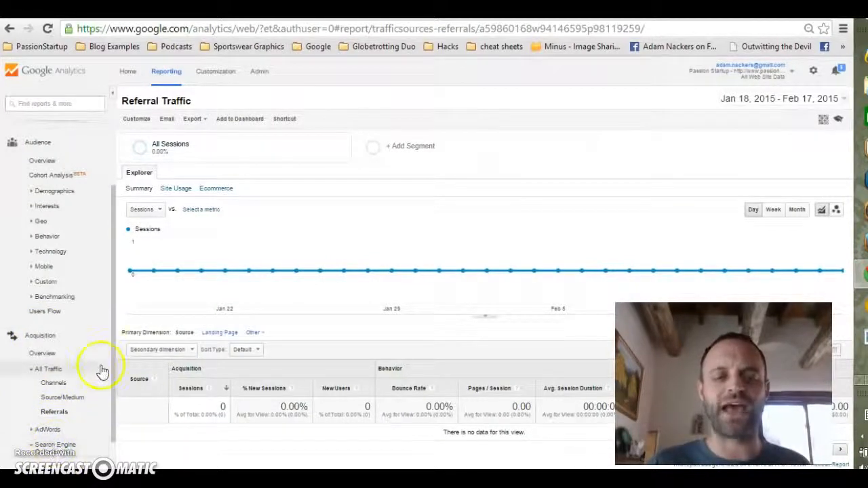
left_click_drag(111, 383, 111, 435)
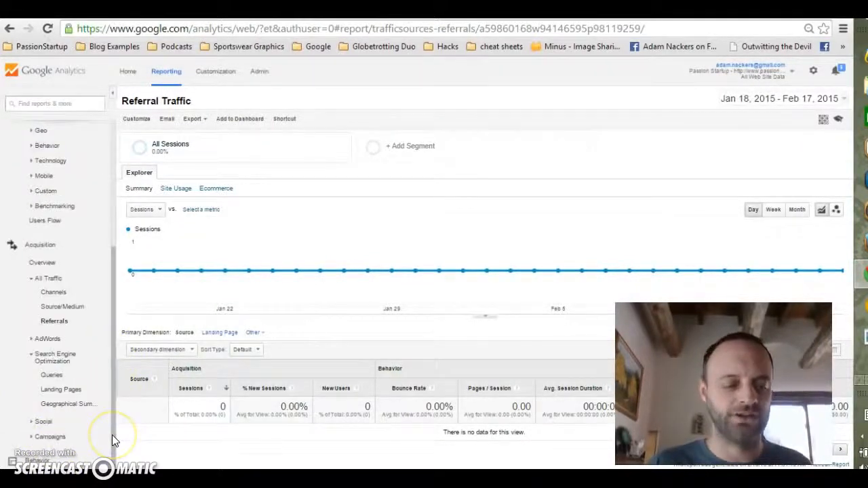
Step: Enlarge the page zoom and open the Search Engine Optimization Queries report under Acquisition
key("ctrl+plus")
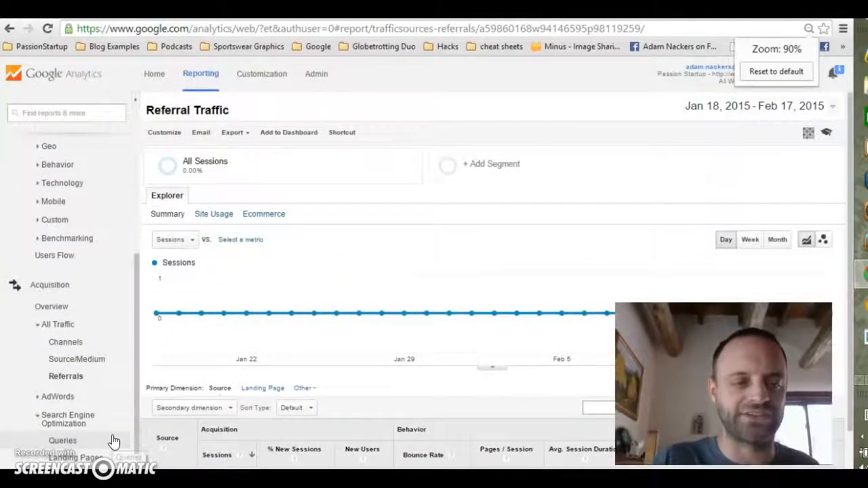
key("ctrl+plus")
left_click_drag(151, 268, 149, 339)
left_click(20, 171)
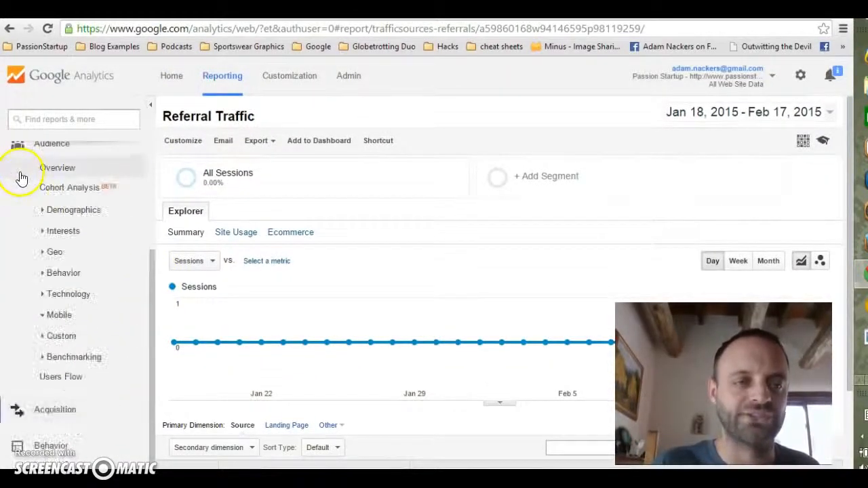
left_click(21, 151)
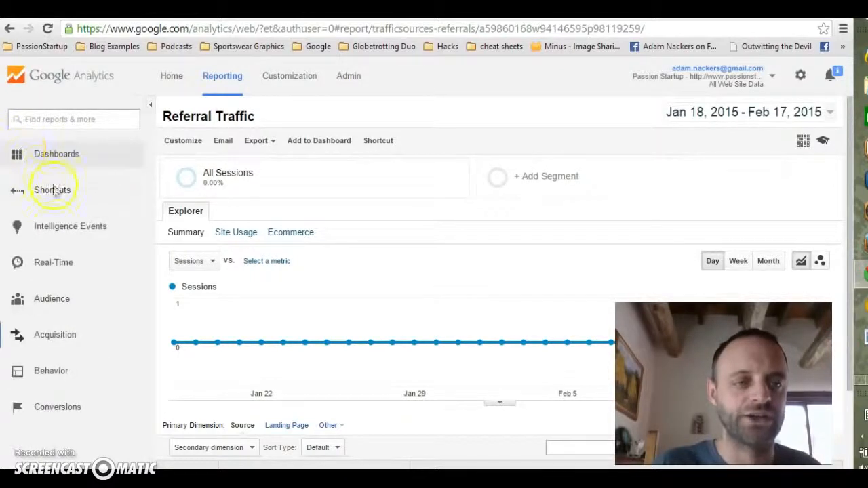
left_click(20, 339)
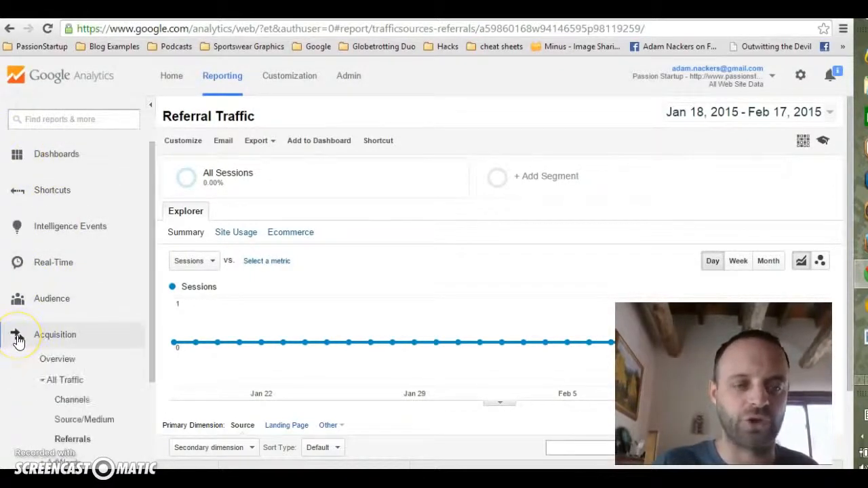
left_click(53, 382)
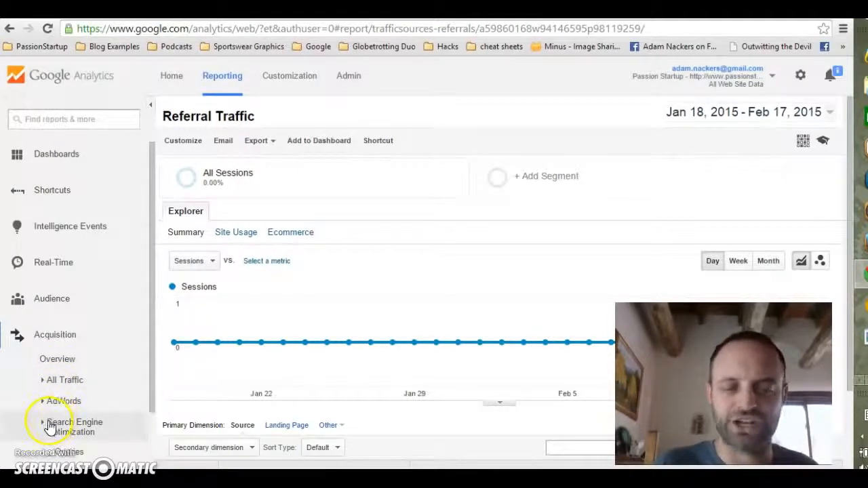
left_click_drag(150, 322, 157, 424)
left_click(70, 344)
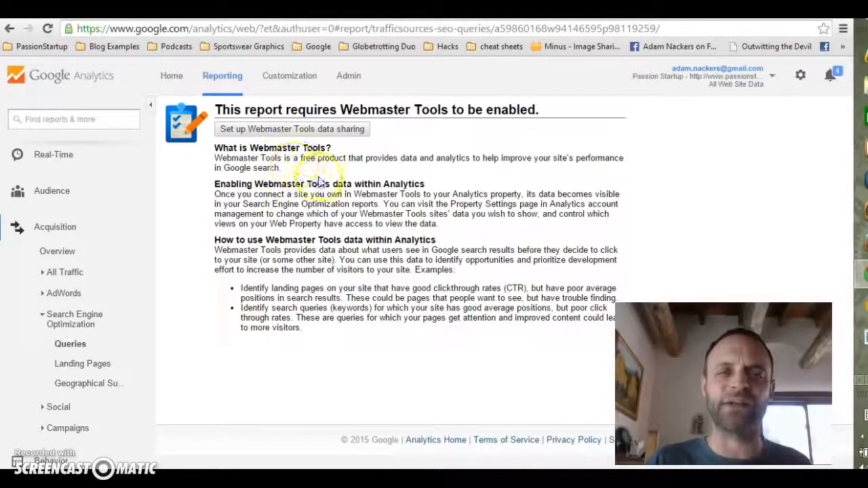
Step: Start setting up Webmaster Tools data sharing and edit the property's Webmaster Tools site setting
left_click(283, 129)
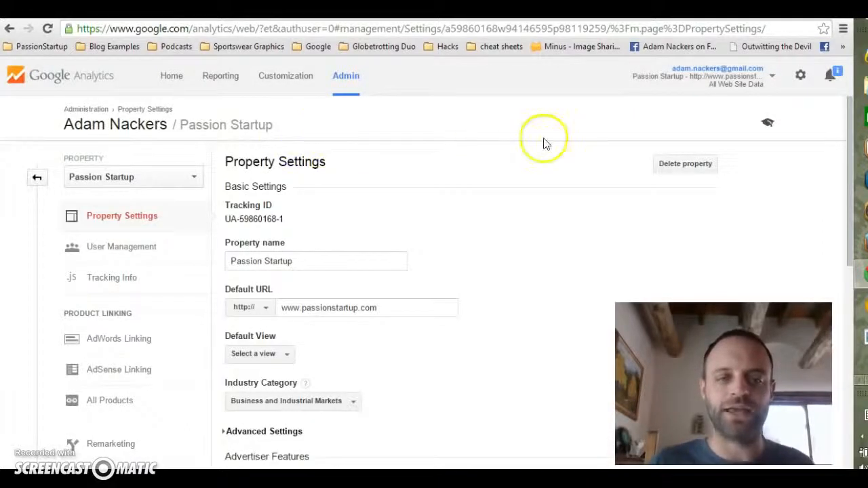
left_click_drag(849, 124, 847, 353)
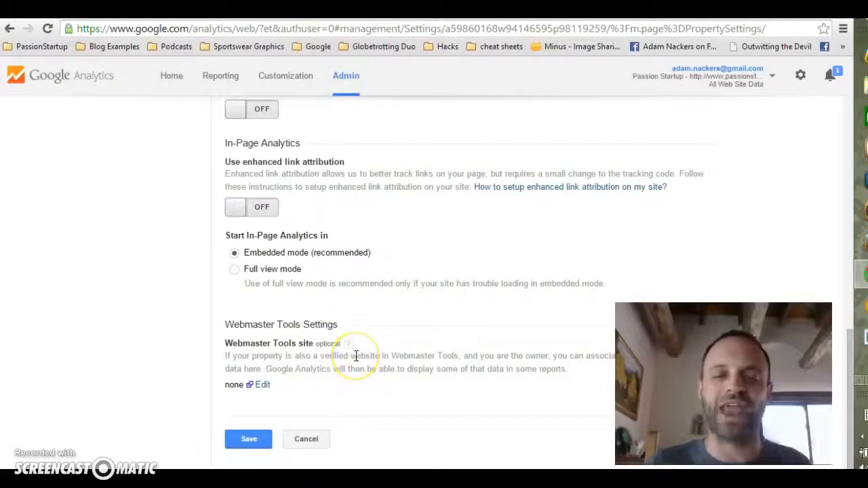
left_click(262, 385)
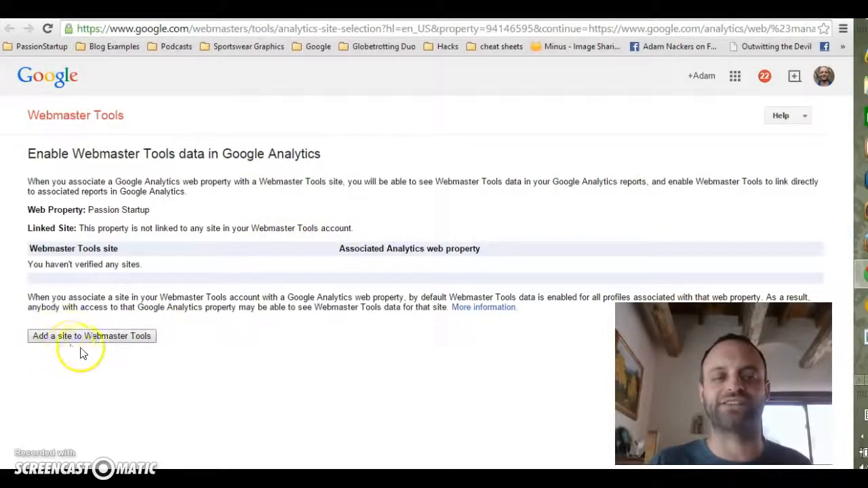
Step: Choose to add a site to Webmaster Tools and confirm the redirect
left_click(104, 341)
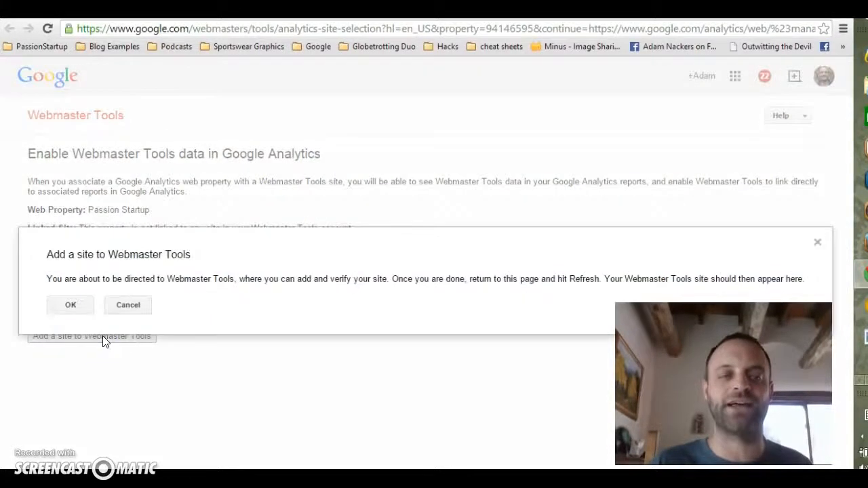
left_click(70, 306)
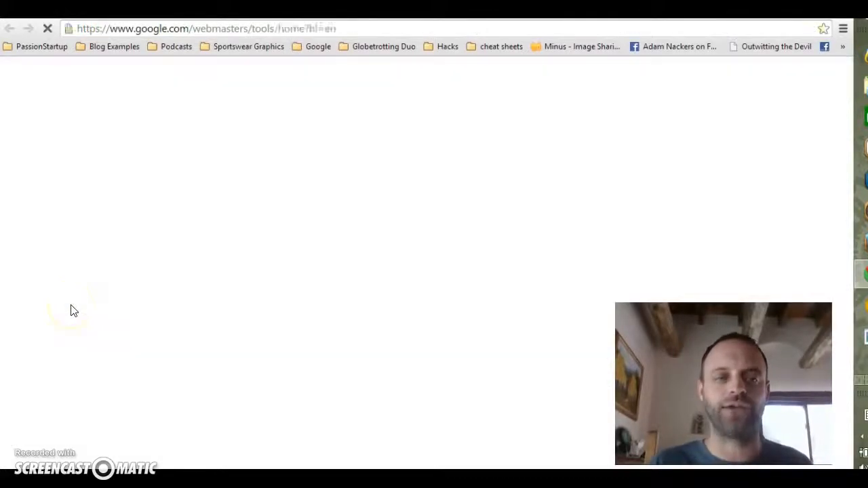
left_click(345, 237)
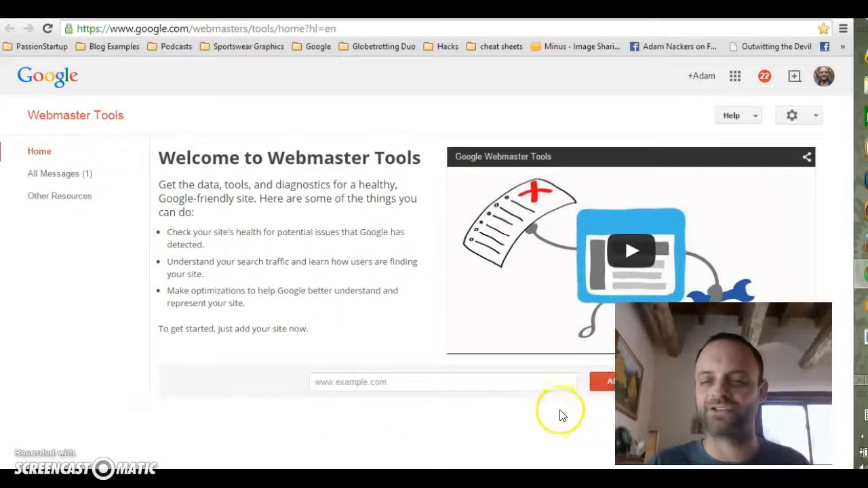
left_click(416, 381)
type("www.passion")
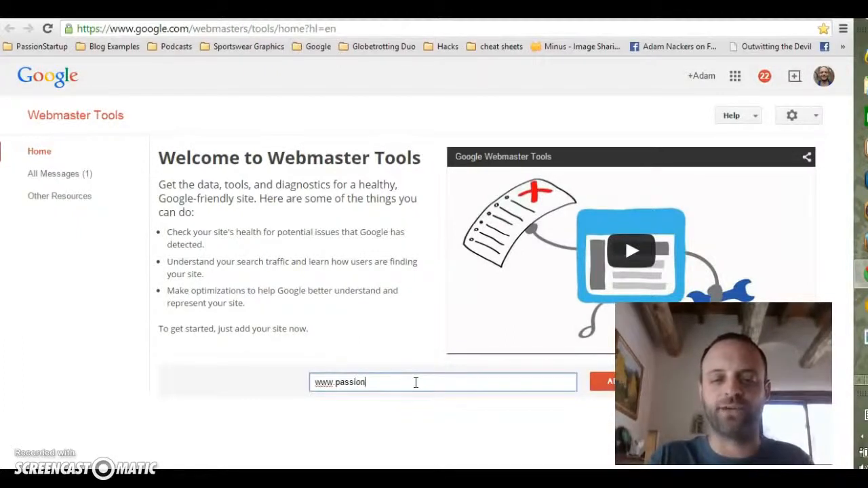
type("startup.com")
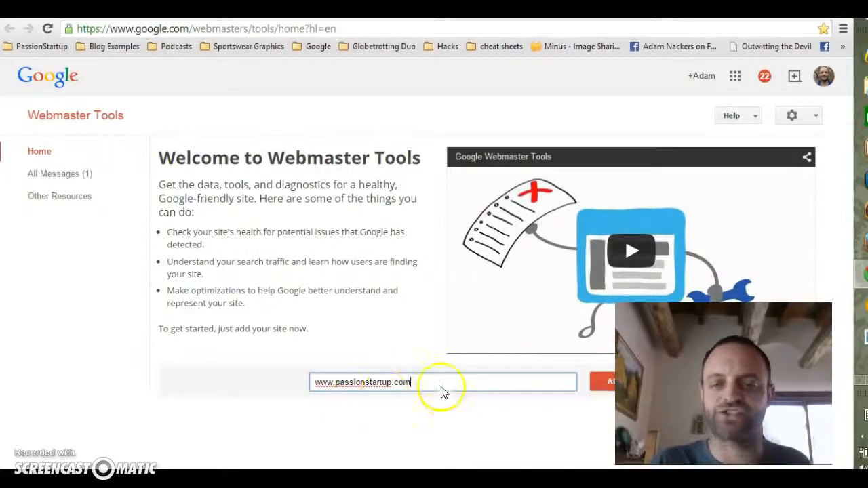
left_click(605, 383)
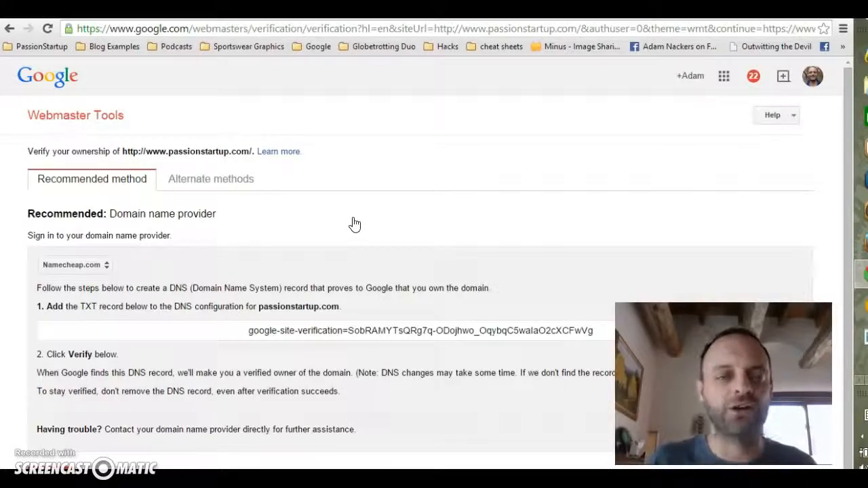
Step: Copy the google-site-verification TXT record given for the Namecheap.com domain provider
scroll(340, 195, "down", 1)
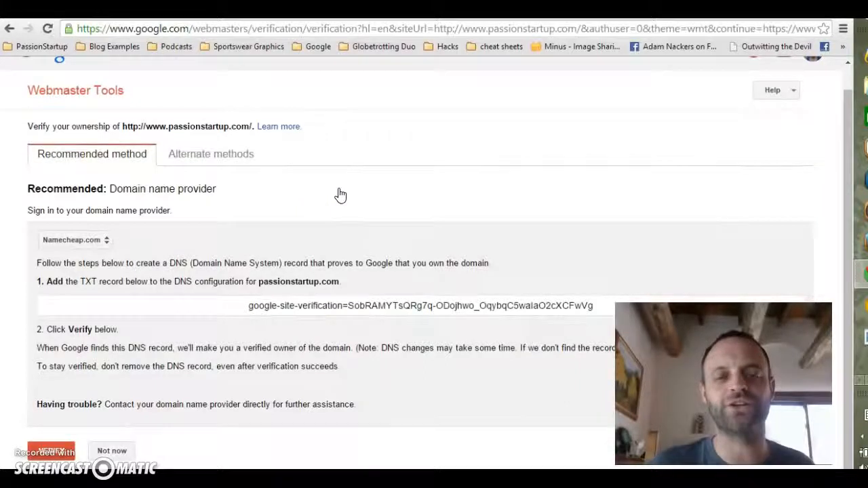
left_click_drag(250, 307, 591, 303)
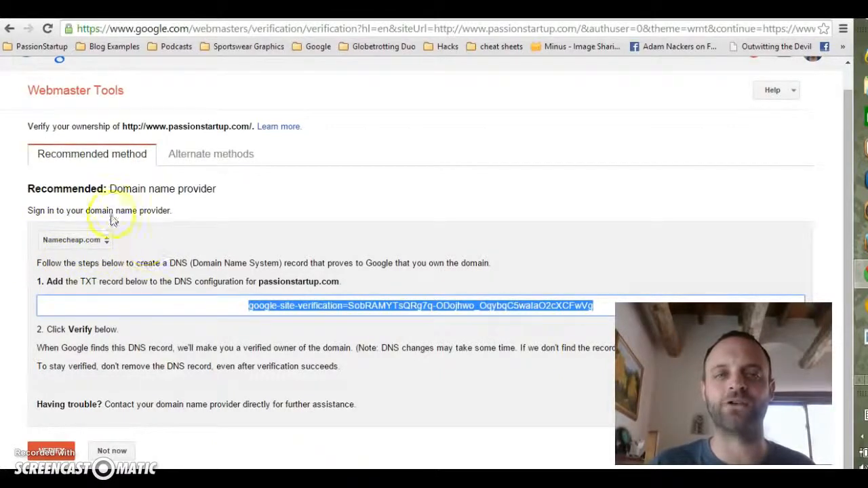
left_click(107, 241)
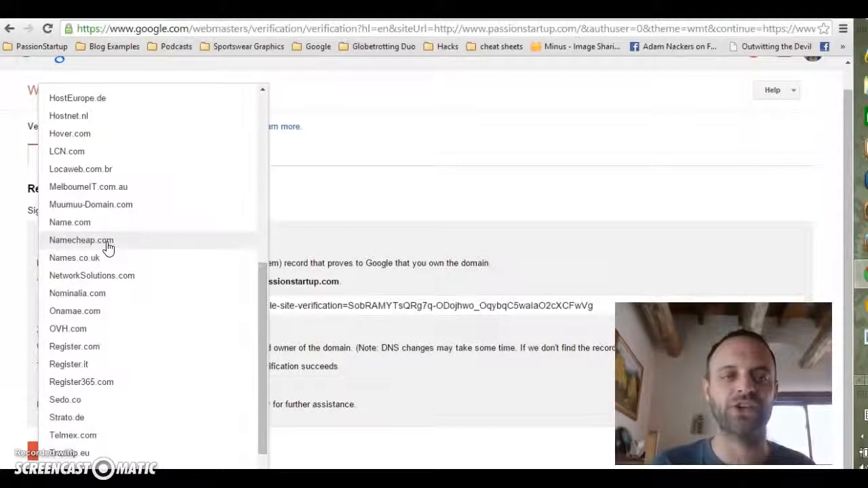
left_click(318, 194)
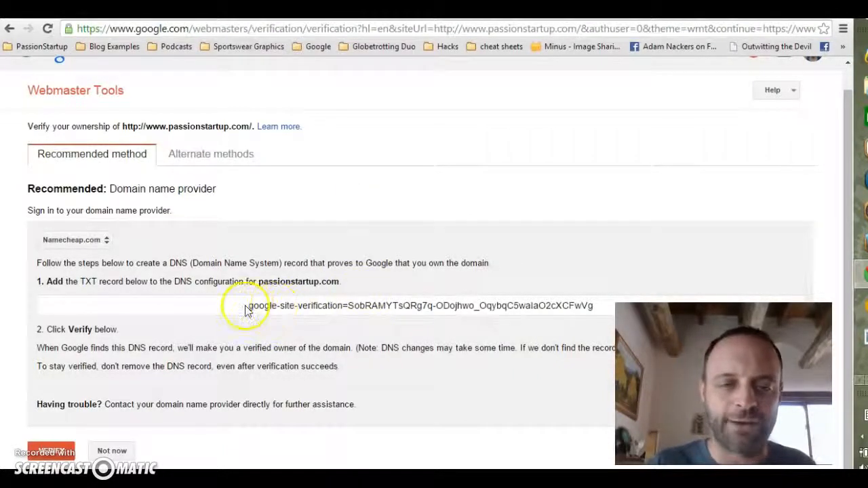
left_click_drag(250, 307, 594, 306)
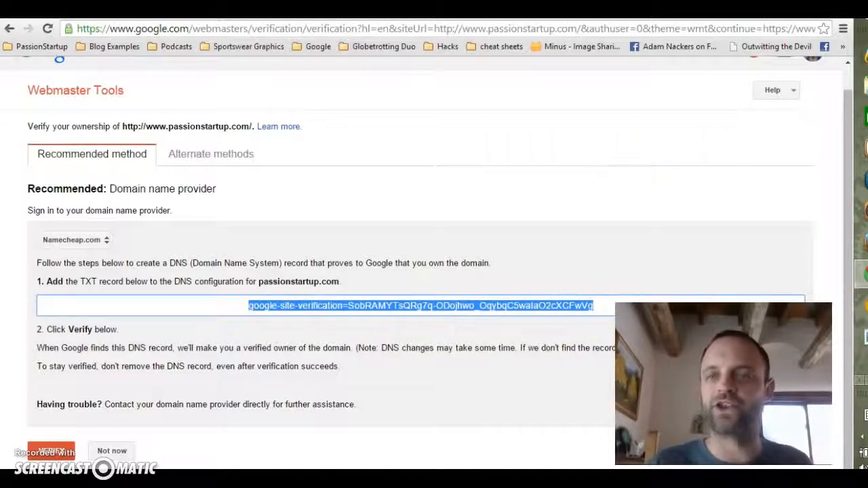
Step: Switch to the Namecheap tab and open Manage Domains from the account menu
left_click(339, 10)
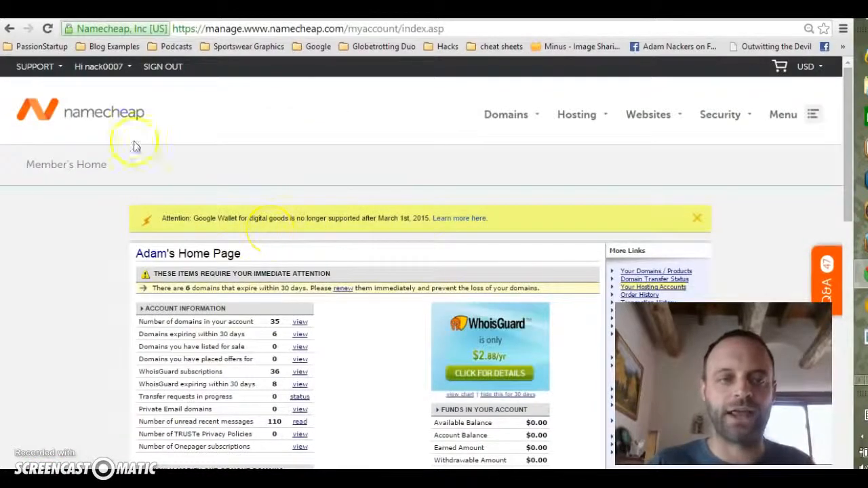
mouse_move(101, 67)
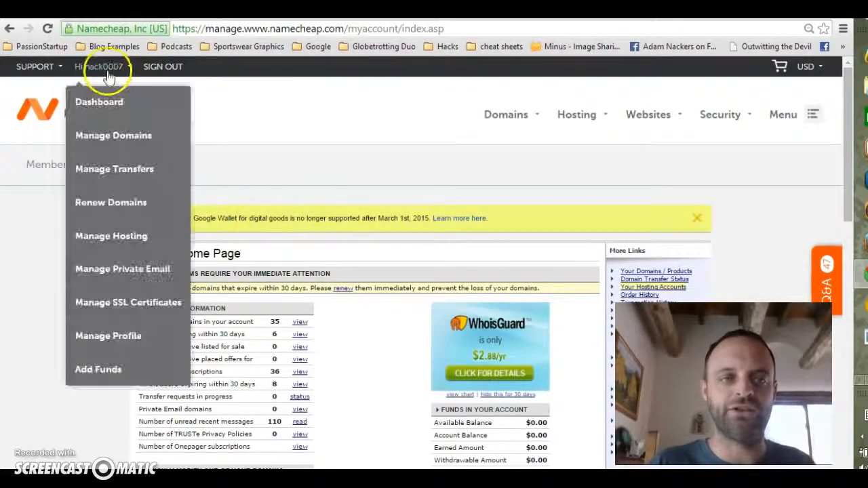
left_click(112, 137)
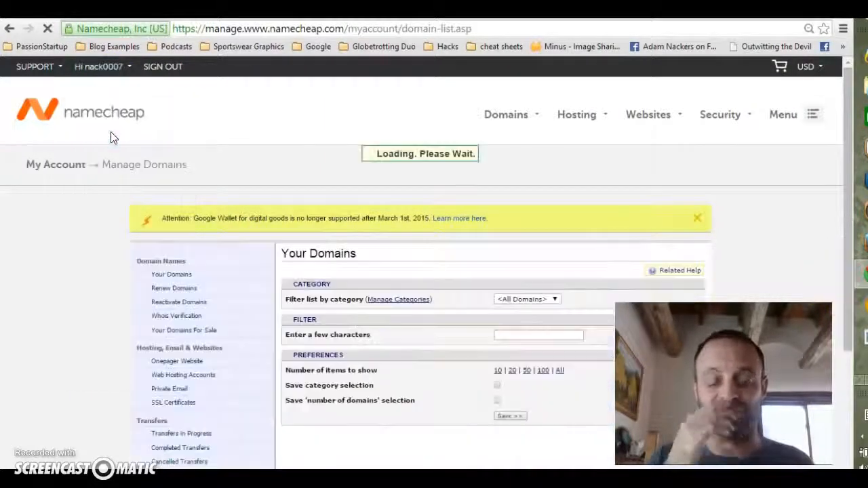
Step: Filter the domain list by the text passion
left_click(289, 322)
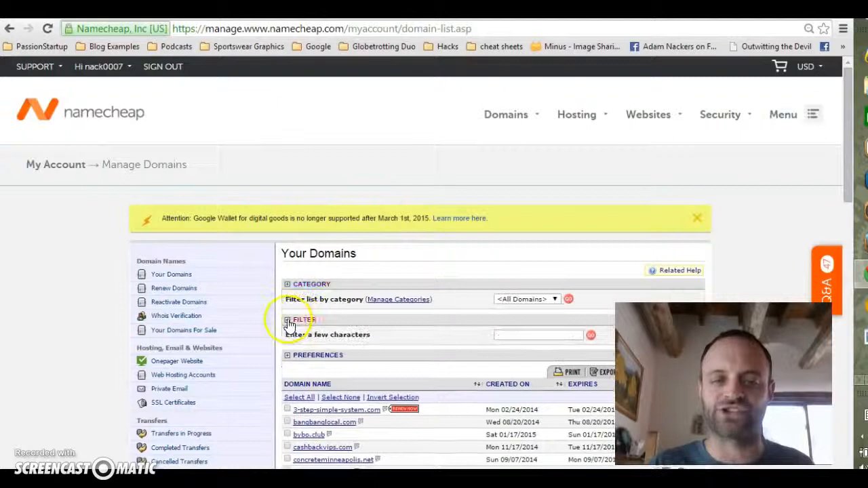
left_click(516, 337)
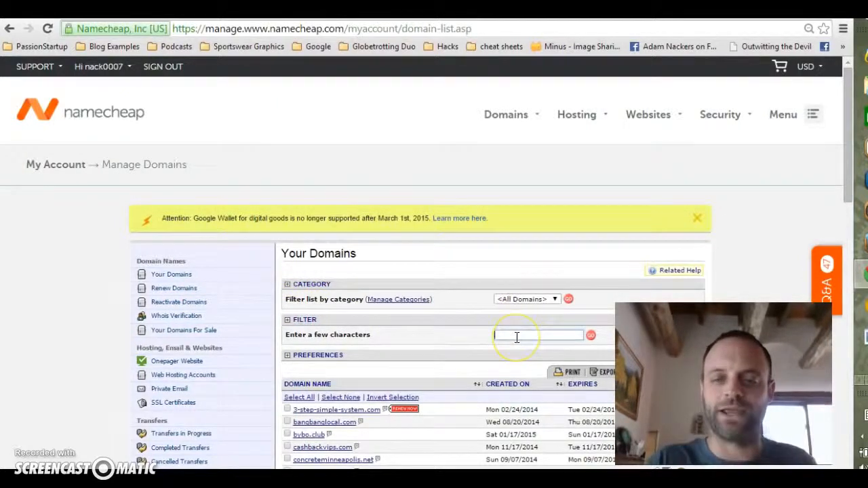
type("passion")
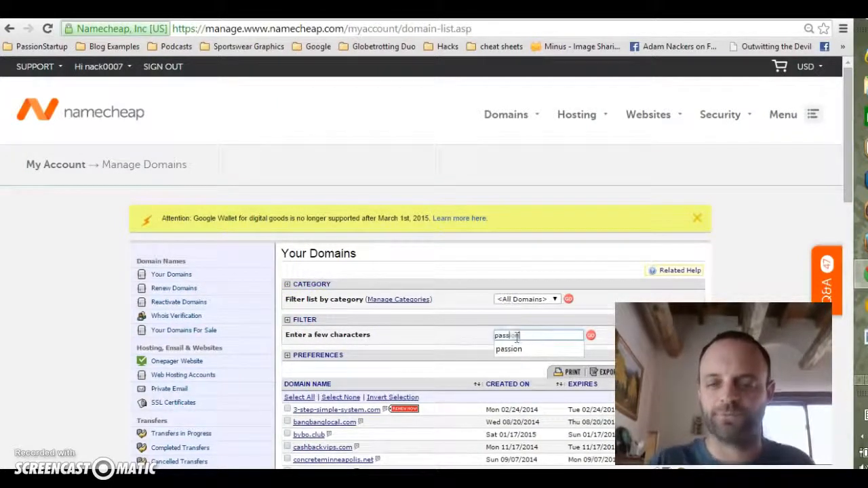
left_click(591, 336)
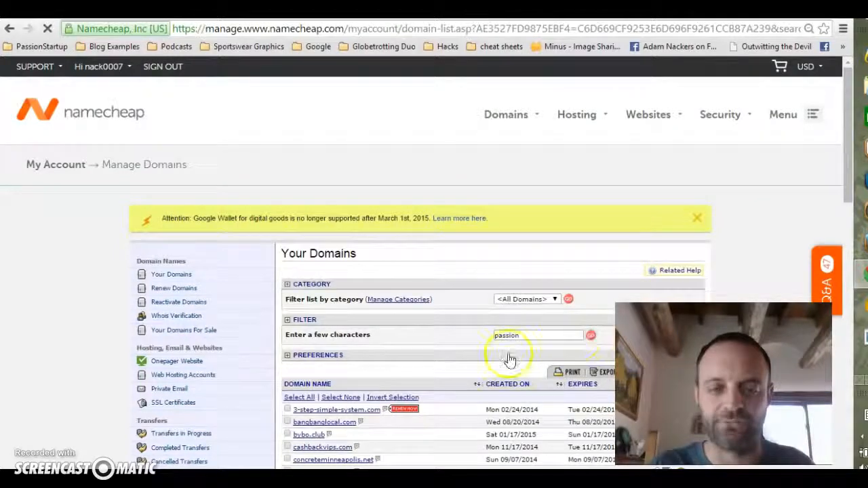
Step: Open the passionstartup.com domain and go to its host records
left_click(337, 434)
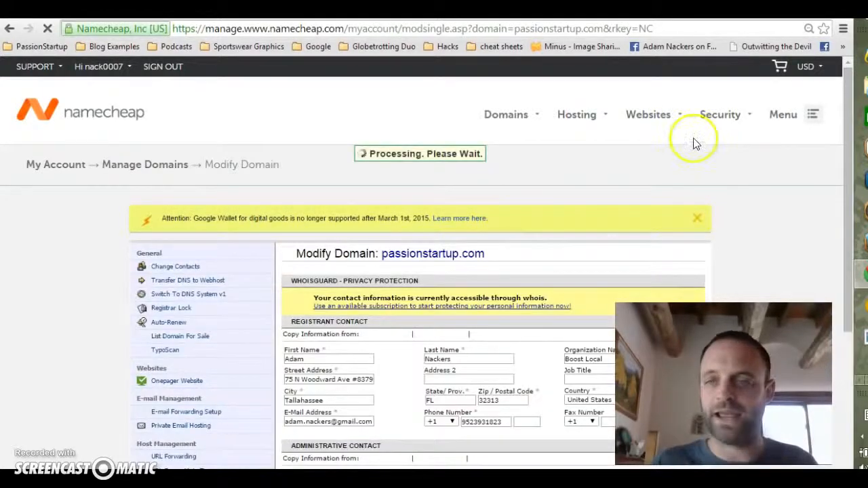
scroll(846, 160, "down", 4)
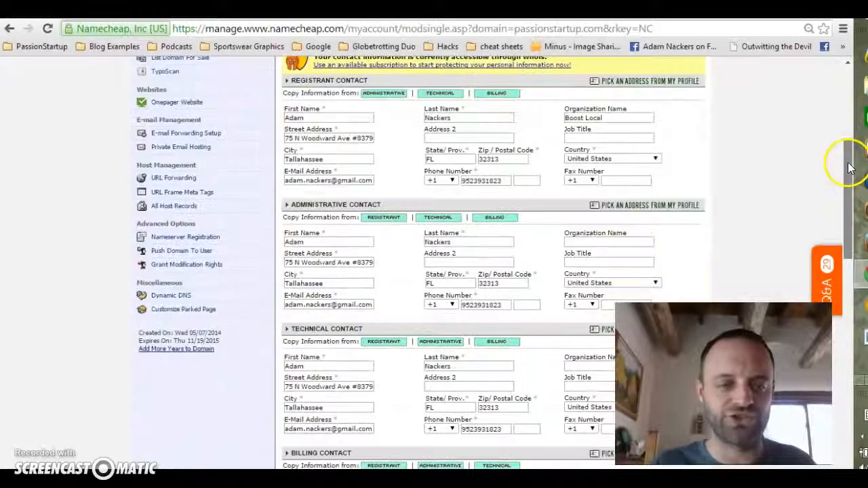
left_click(179, 208)
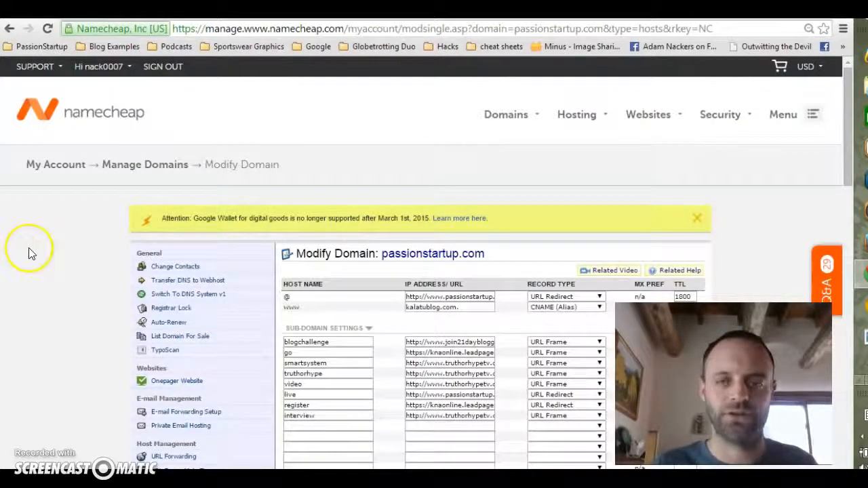
Step: Add a TXT Record host entry @ holding the google-site-verification value and save the host record changes
scroll(29, 252, "down", 2)
scroll(29, 251, "down", 1)
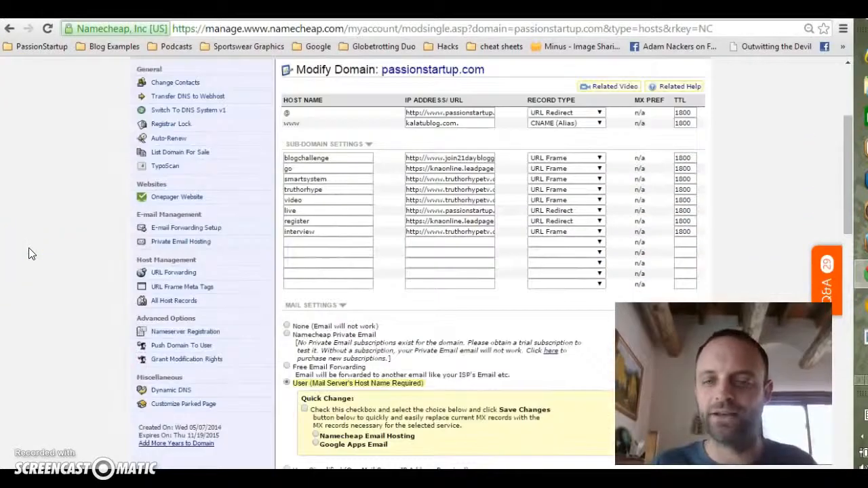
left_click(599, 244)
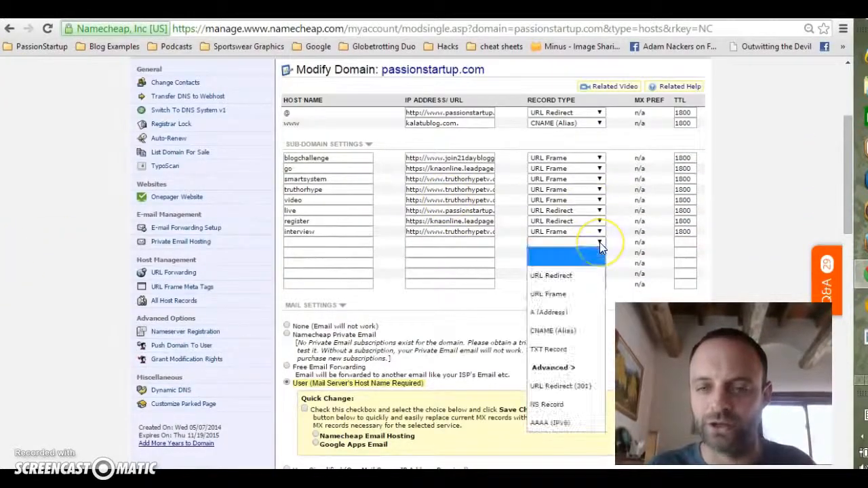
left_click(572, 350)
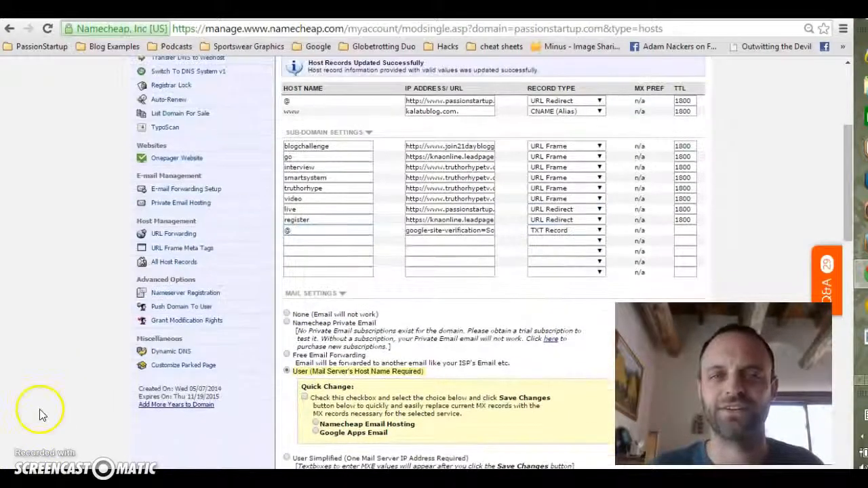
left_click(321, 228)
type("@")
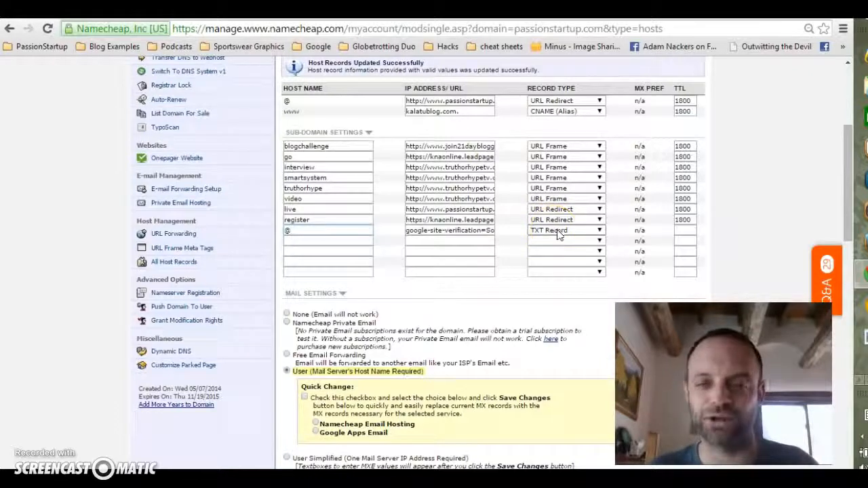
left_click_drag(846, 139, 846, 224)
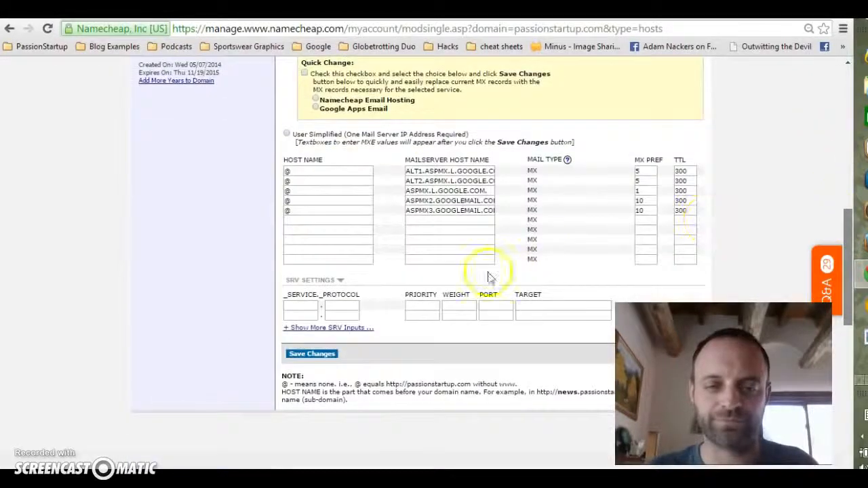
left_click(322, 355)
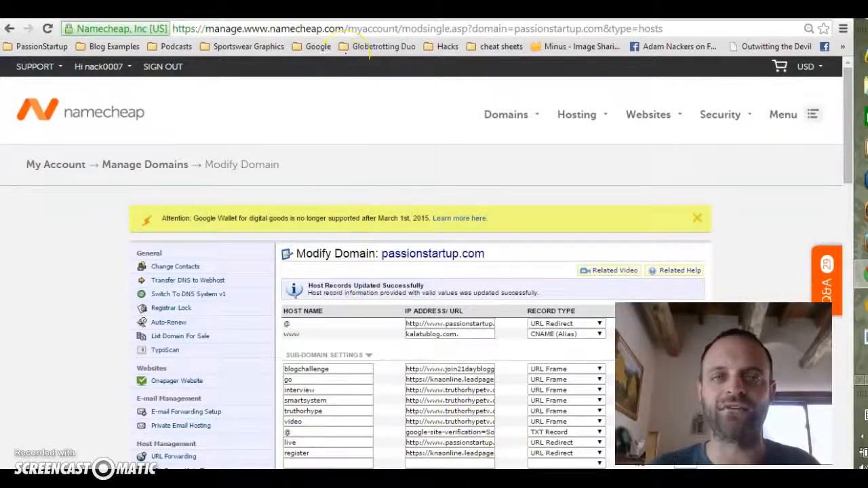
Step: Switch back to the Webmaster Tools tab and verify ownership of passionstartup.com
left_click(305, 10)
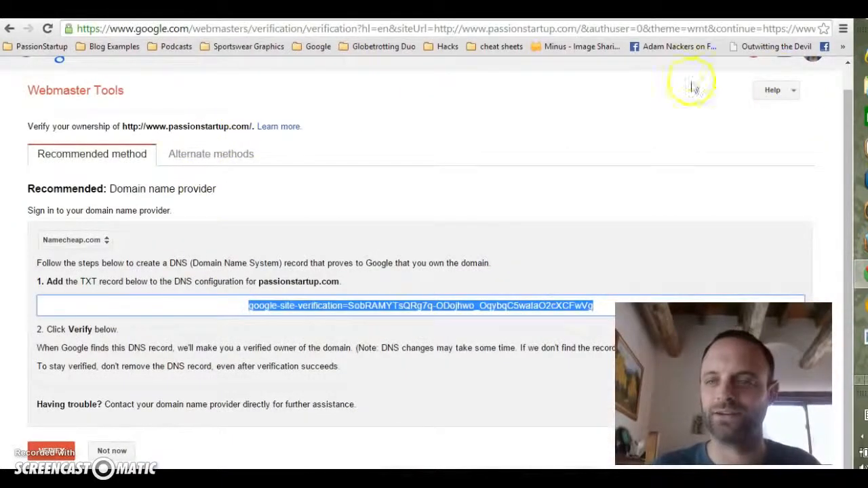
left_click_drag(848, 103, 845, 120)
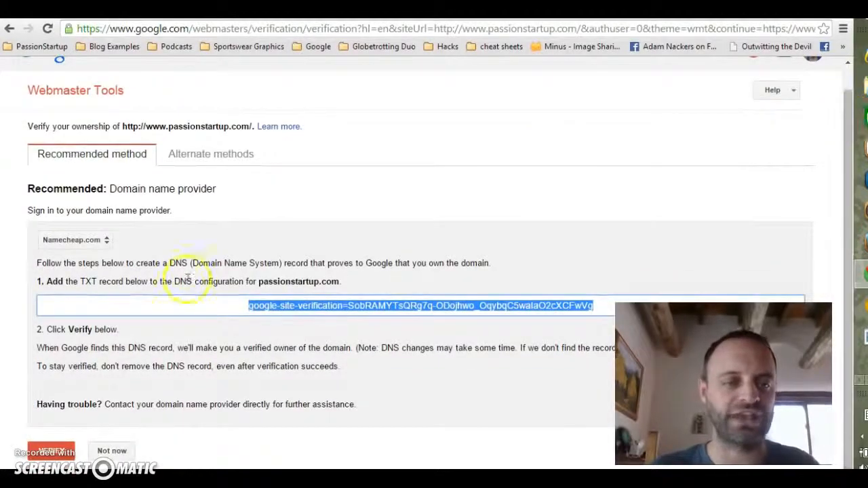
left_click(61, 451)
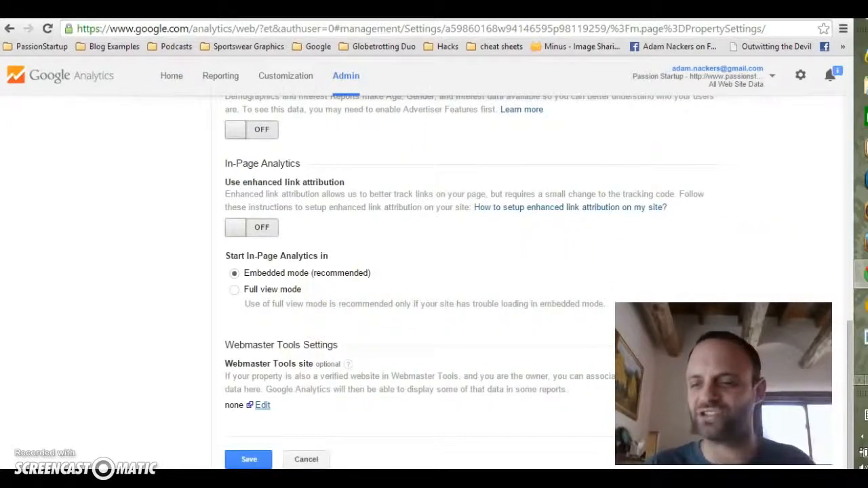
Step: Open the Search Engine Optimization Queries report for All Web Site Data in Analytics
left_click_drag(847, 349, 855, 118)
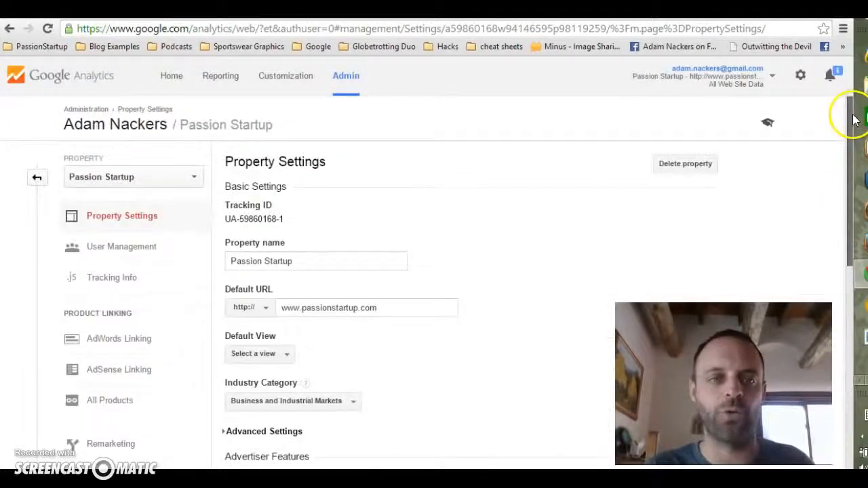
left_click(173, 76)
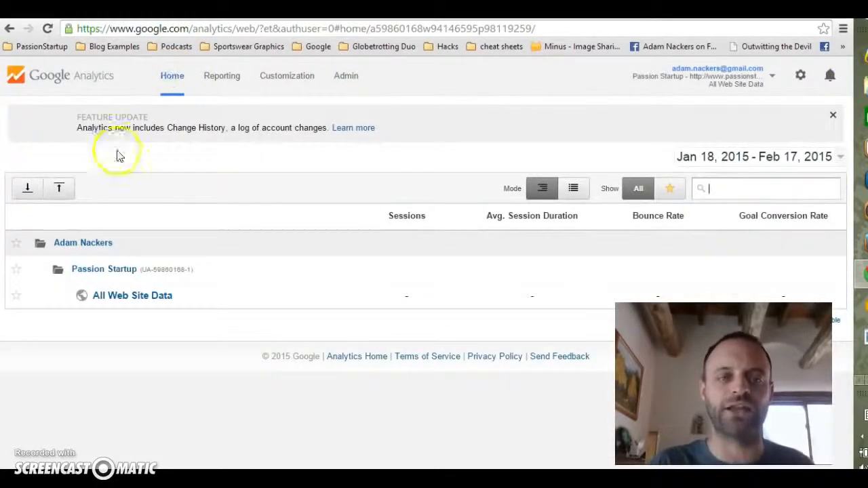
left_click(146, 298)
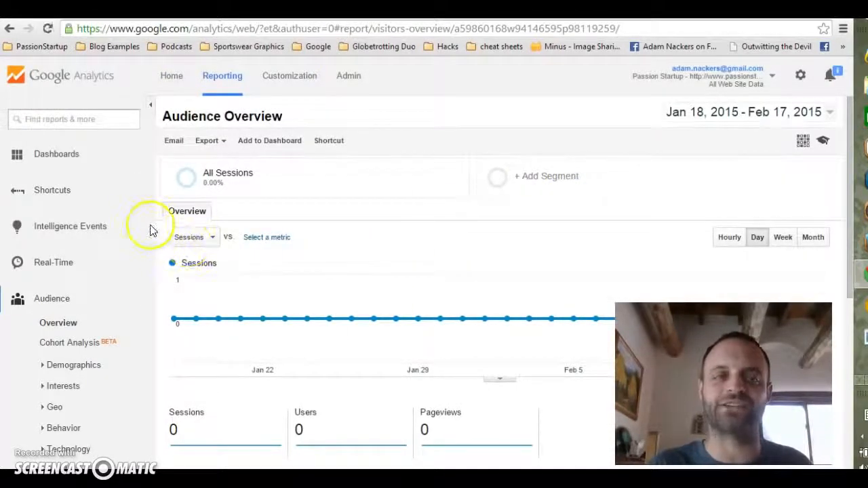
left_click_drag(151, 232, 145, 407)
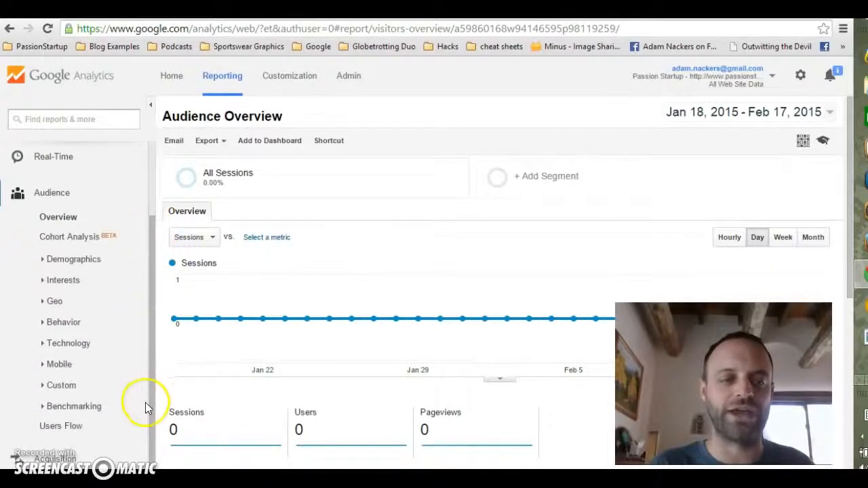
scroll(95, 402, "down", 1)
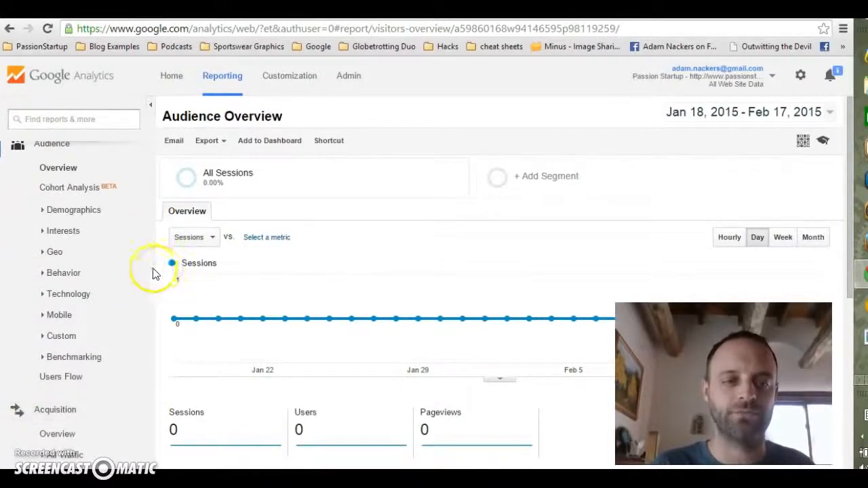
left_click_drag(151, 294, 151, 400)
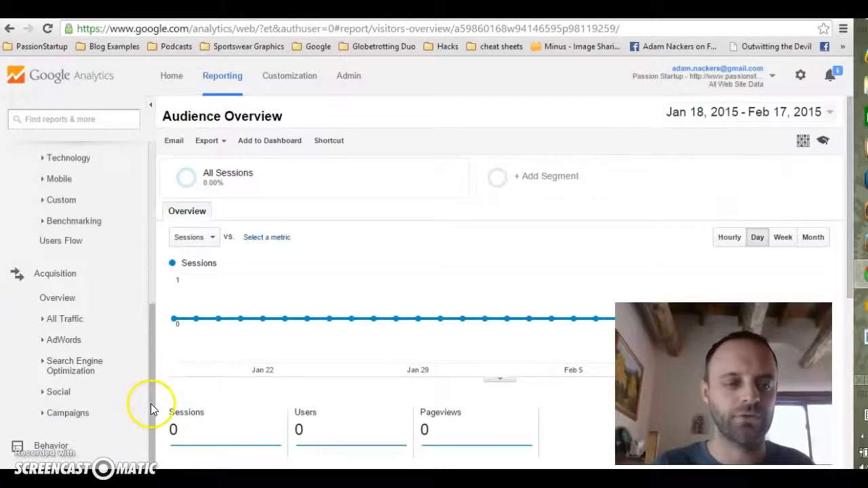
left_click(70, 366)
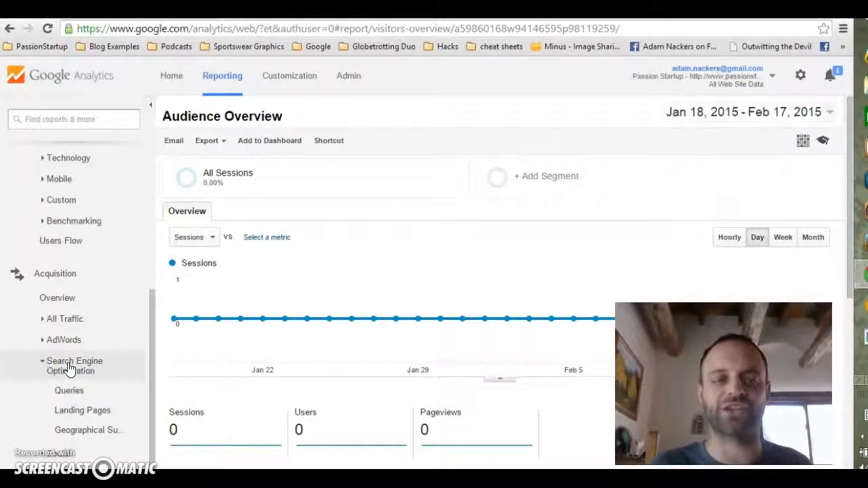
left_click(72, 393)
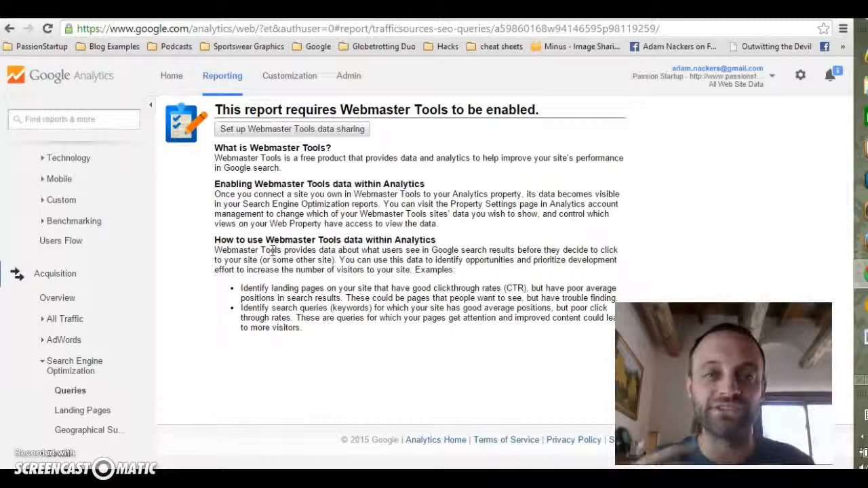
left_click(281, 129)
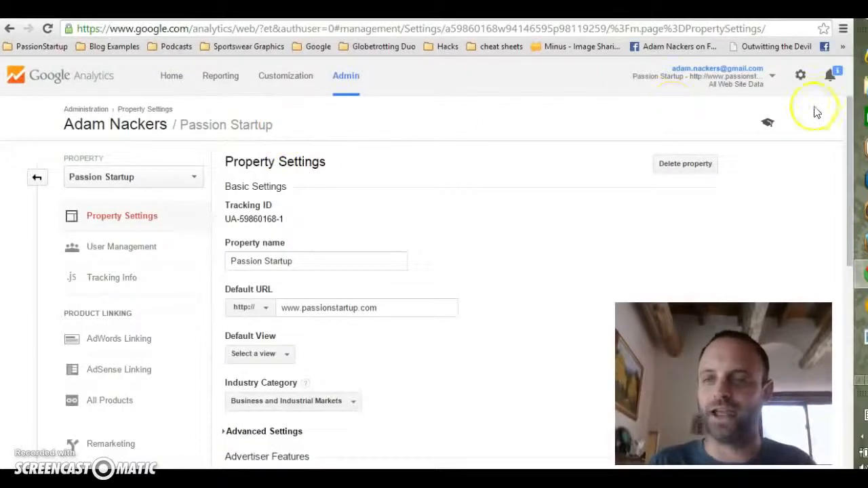
left_click_drag(847, 116, 854, 383)
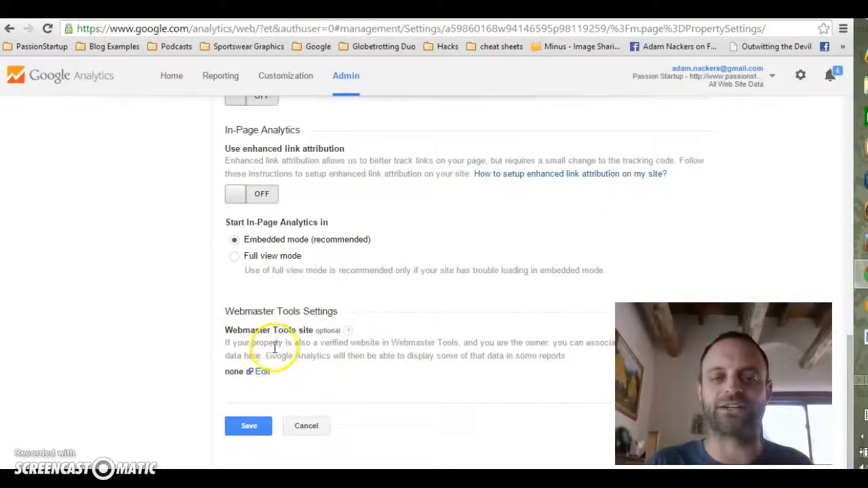
left_click(263, 373)
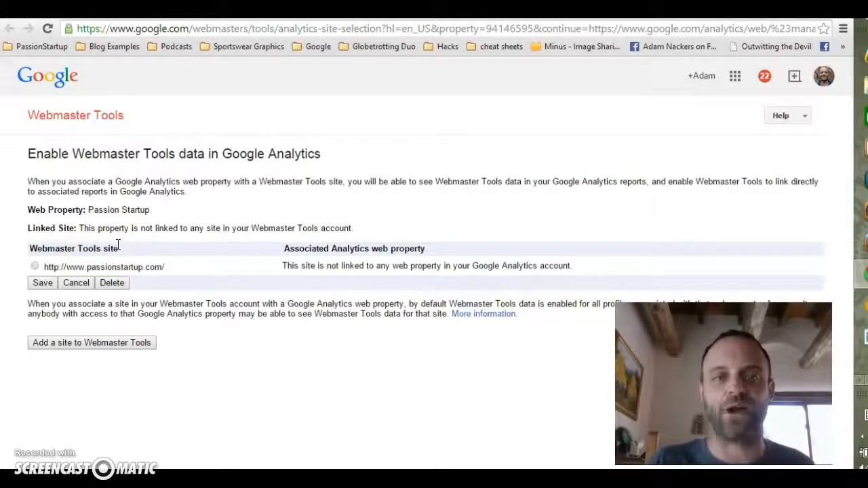
left_click(35, 266)
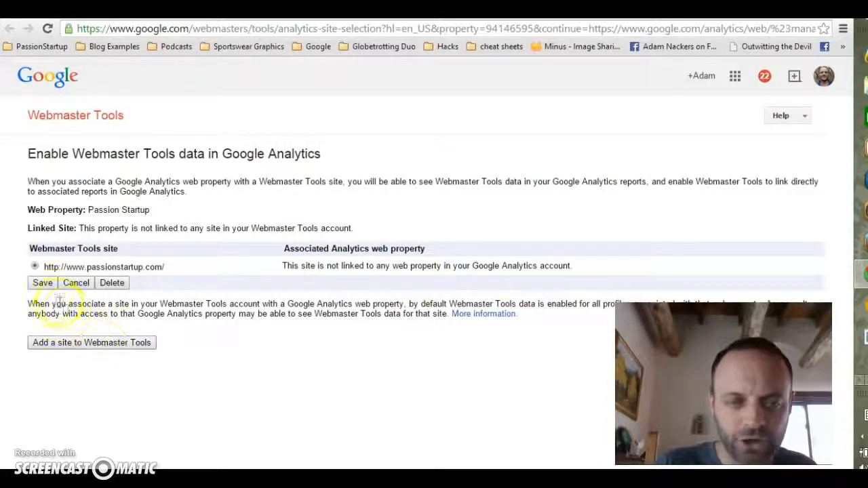
left_click(42, 285)
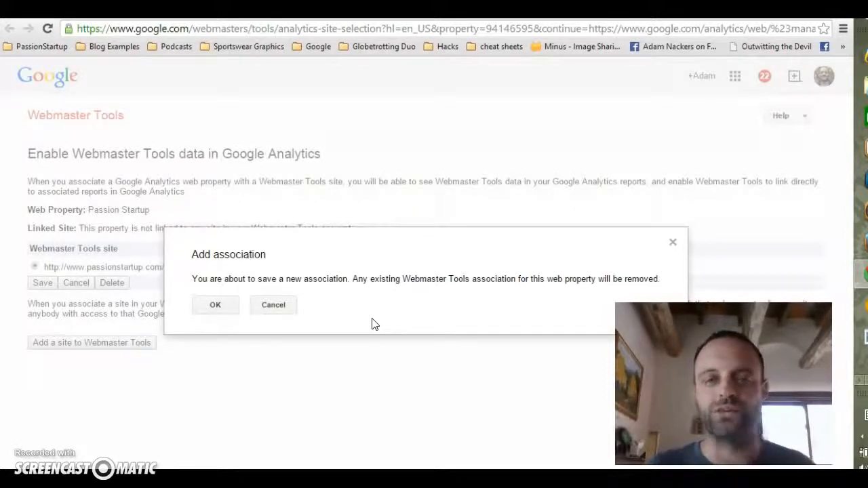
left_click(214, 306)
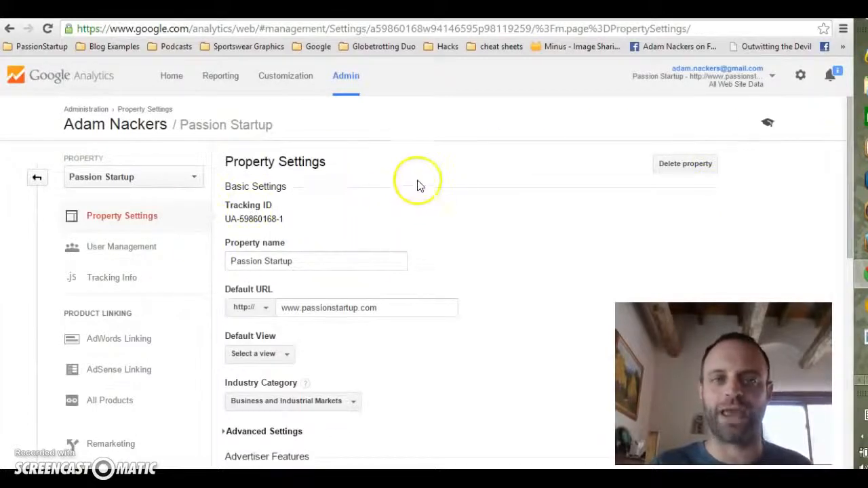
Step: Return to reporting and open the Search Engine Optimization Queries report to review its impressions data
left_click_drag(852, 168, 846, 397)
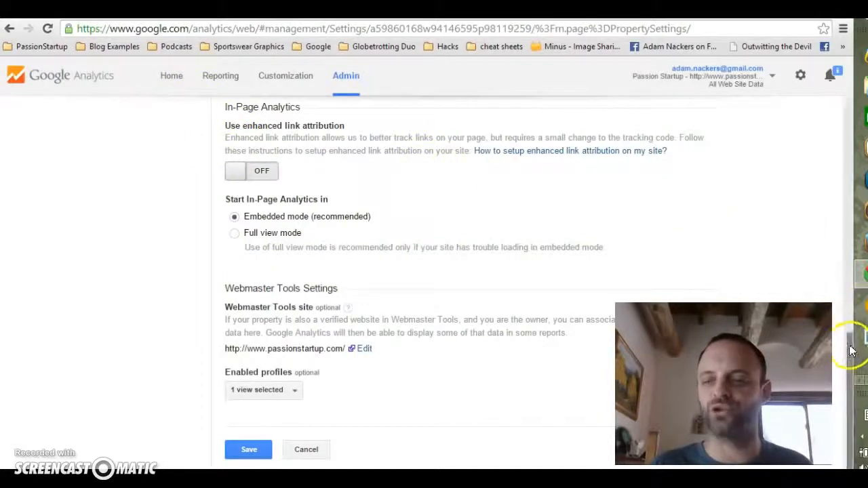
left_click_drag(847, 275, 846, 54)
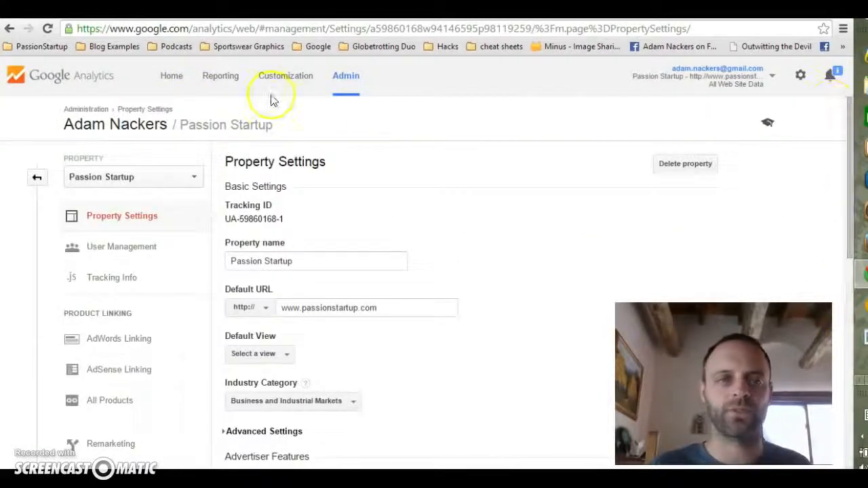
left_click(219, 82)
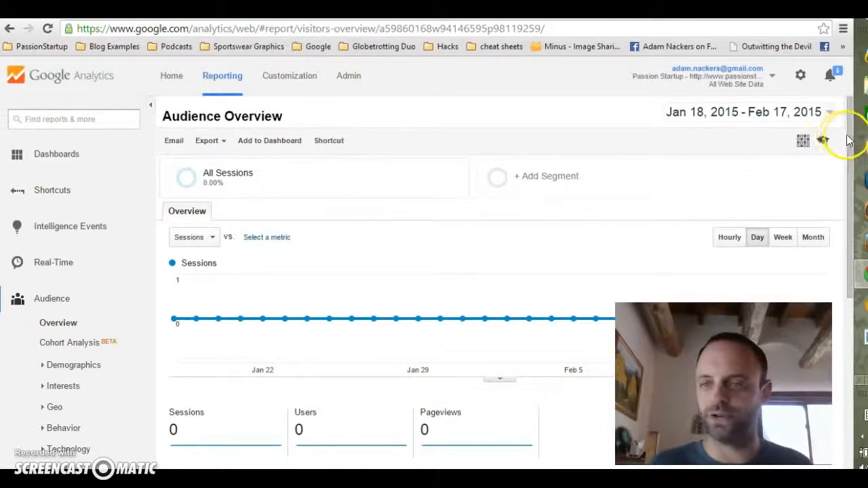
scroll(842, 169, "down", 3)
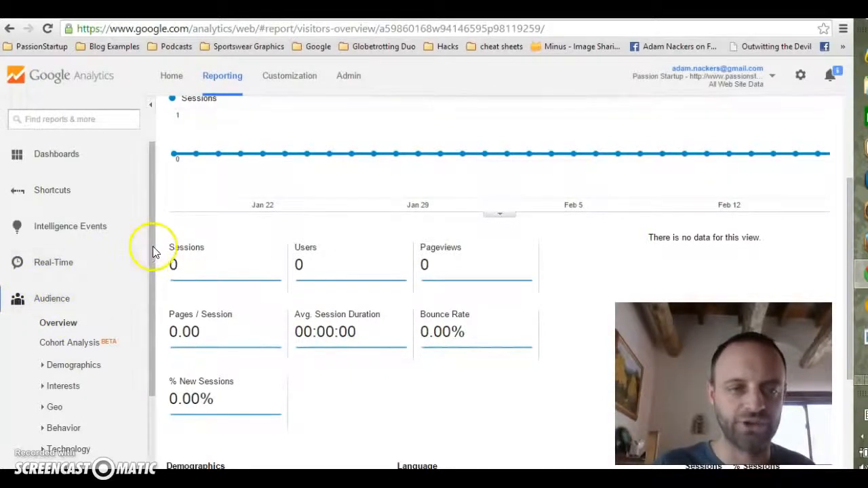
scroll(152, 373, "down", 3)
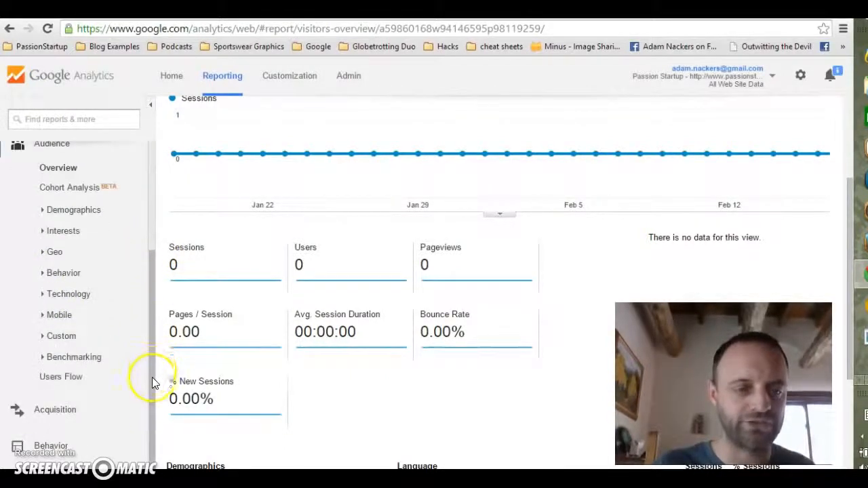
left_click(19, 411)
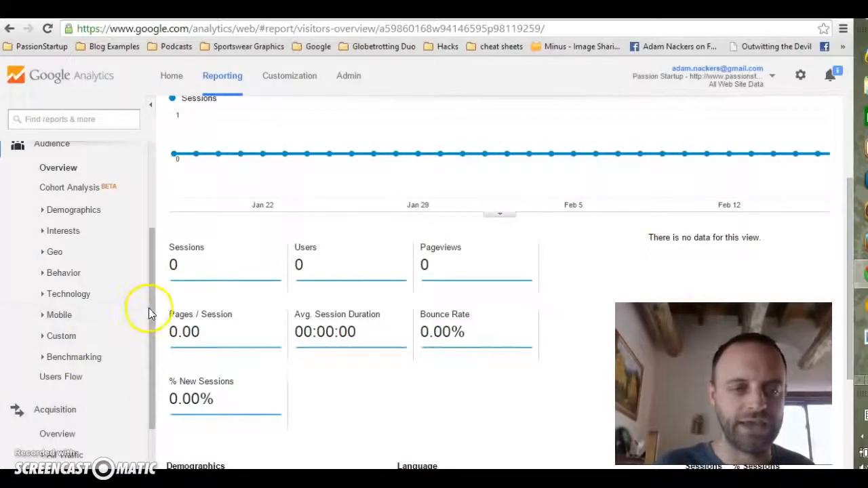
scroll(152, 407, "down", 2)
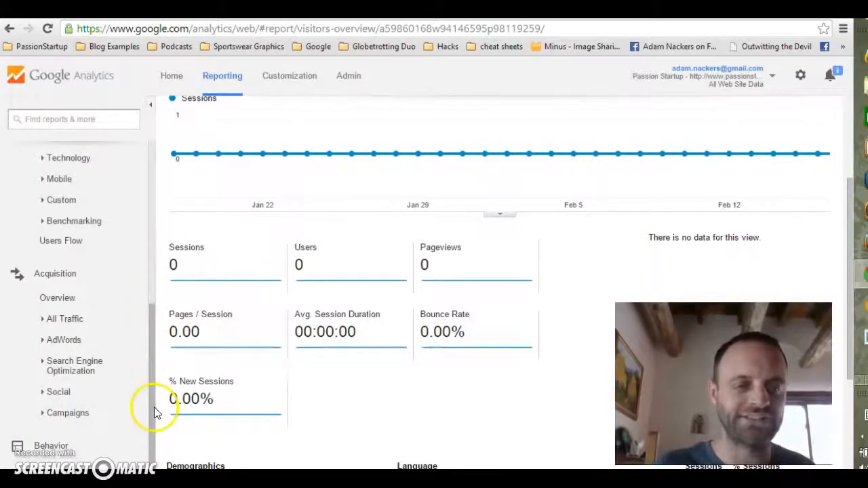
left_click(61, 369)
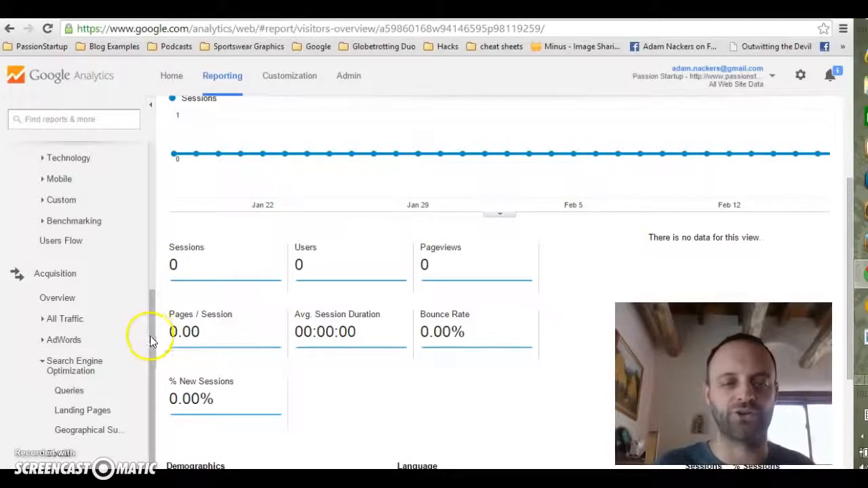
scroll(87, 380, "down", 1)
left_click(61, 385)
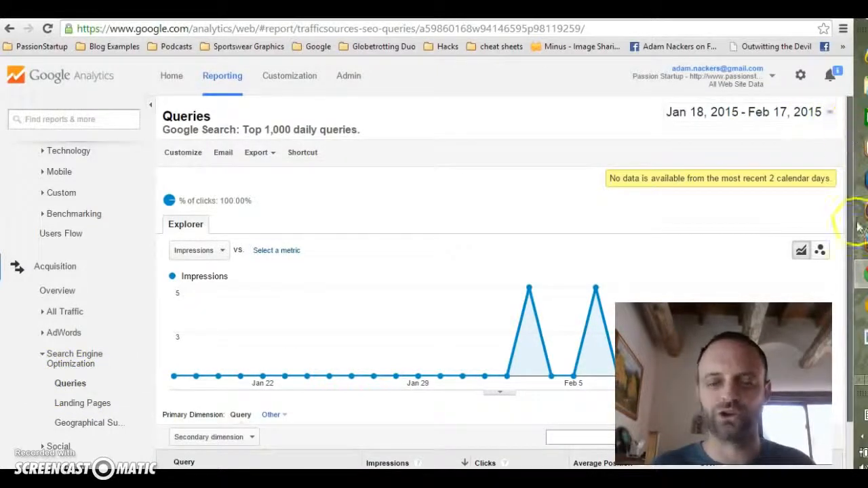
scroll(841, 265, "down", 2)
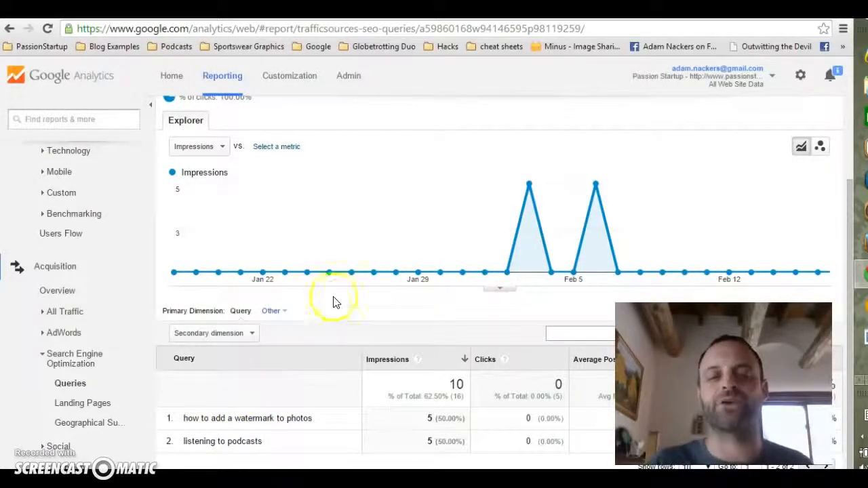
mouse_move(429, 267)
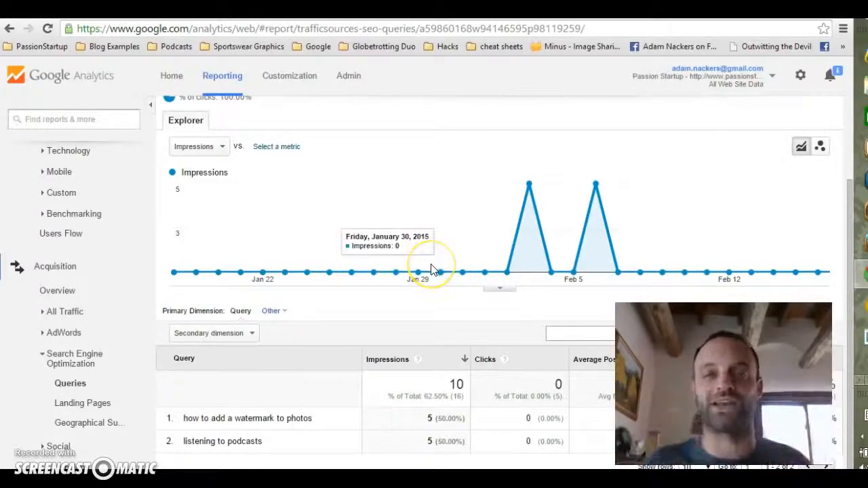